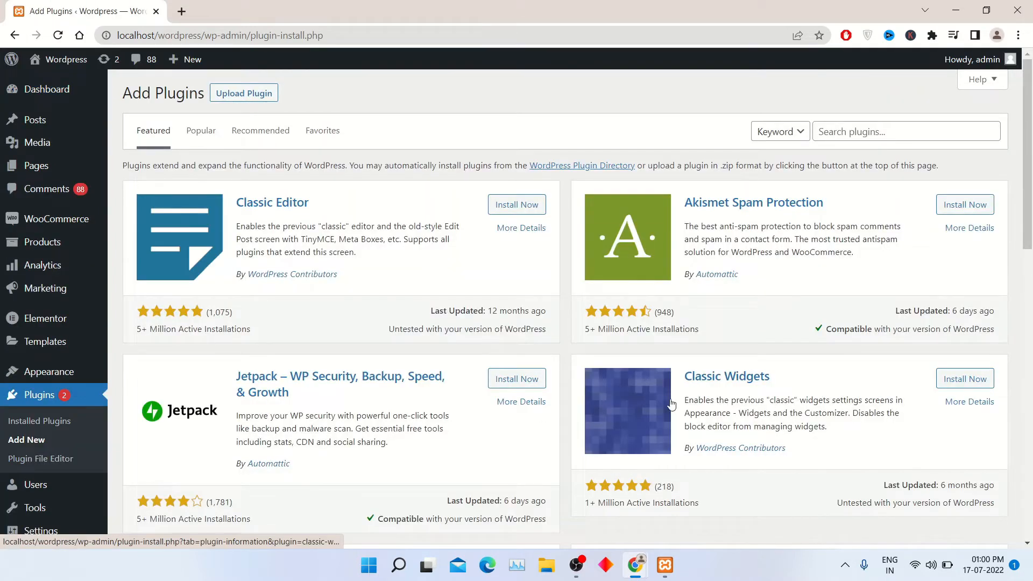
Step: Search the plugin directory for "out of stock" and install the Out of Stock Message for WooCommerce plugin
click(883, 135)
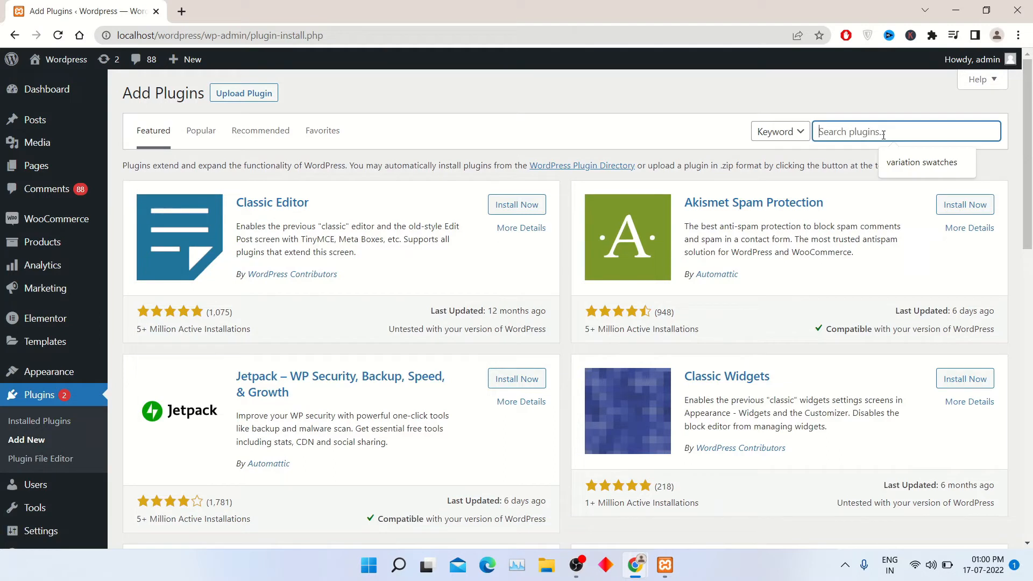
text(out of )
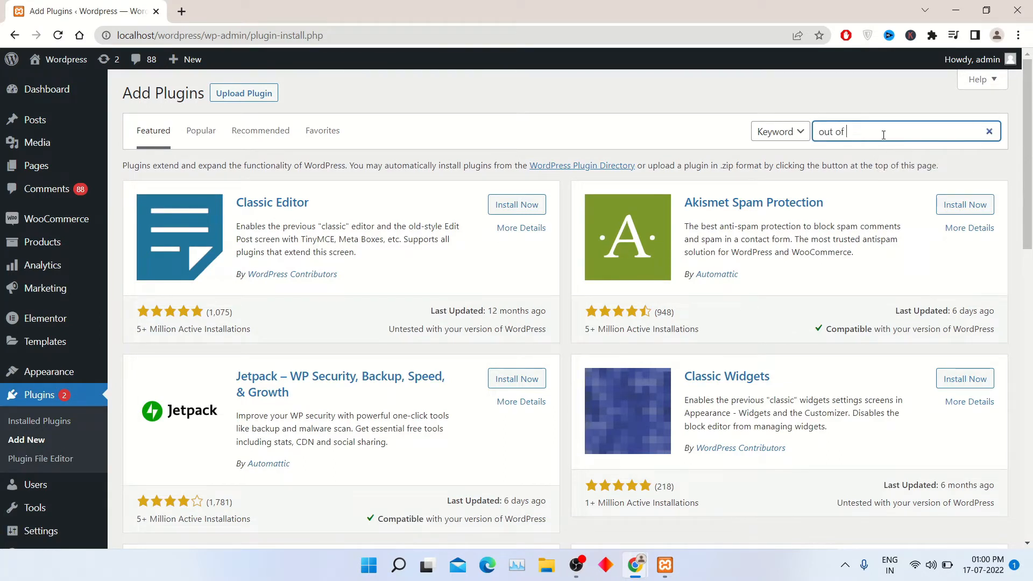
text(stock)
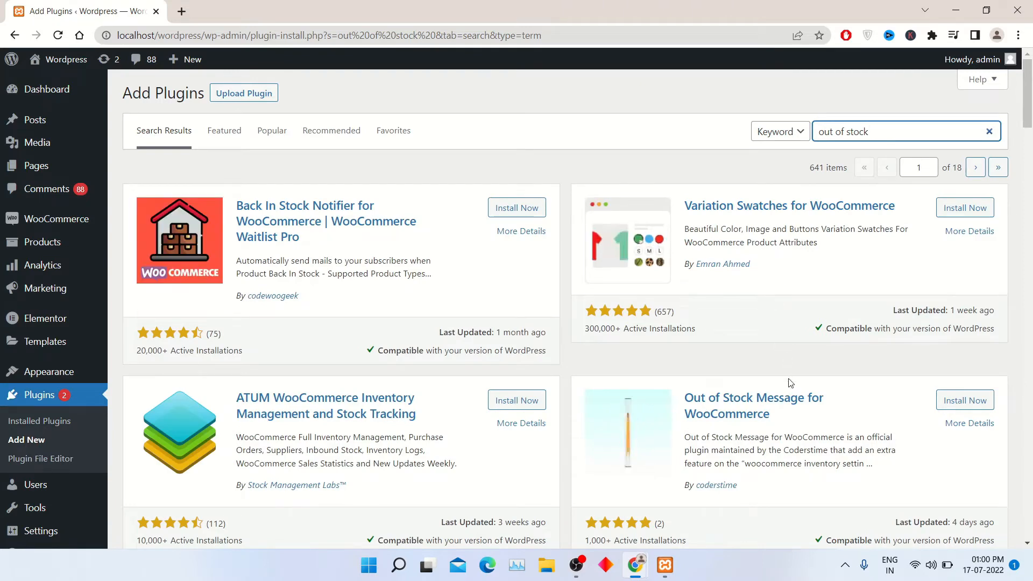
scroll(789, 383, down, 1)
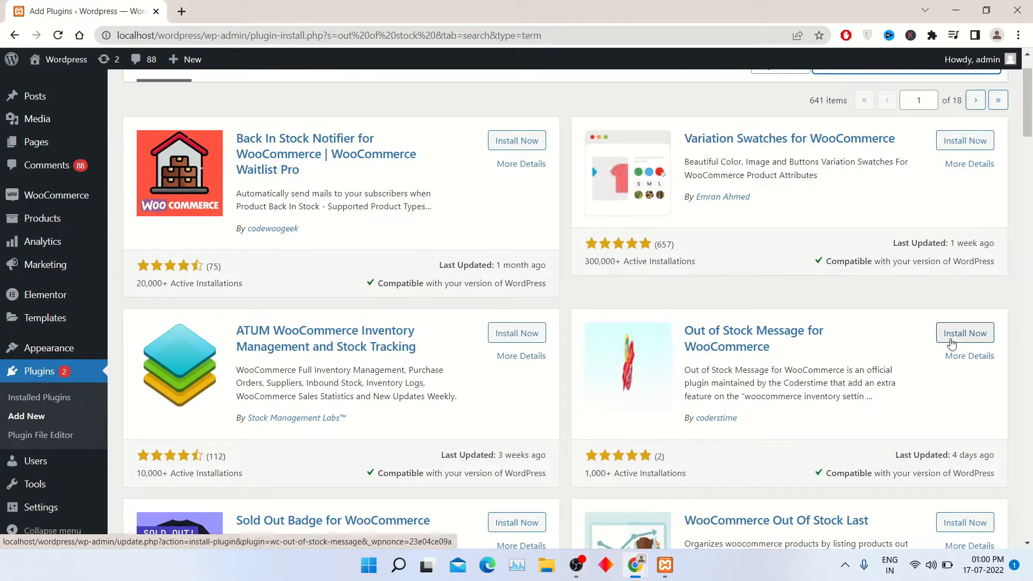
click(742, 334)
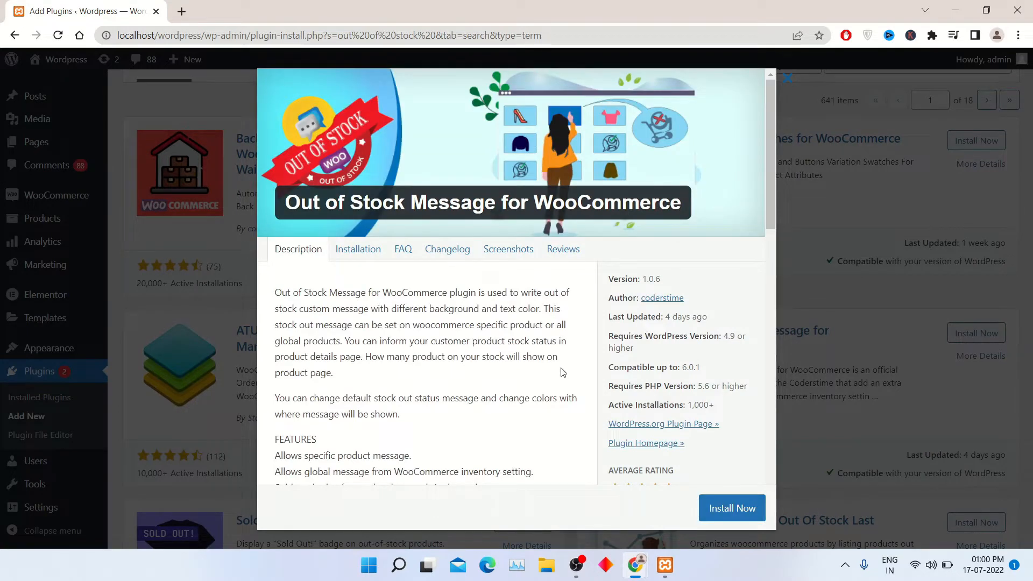
click(732, 508)
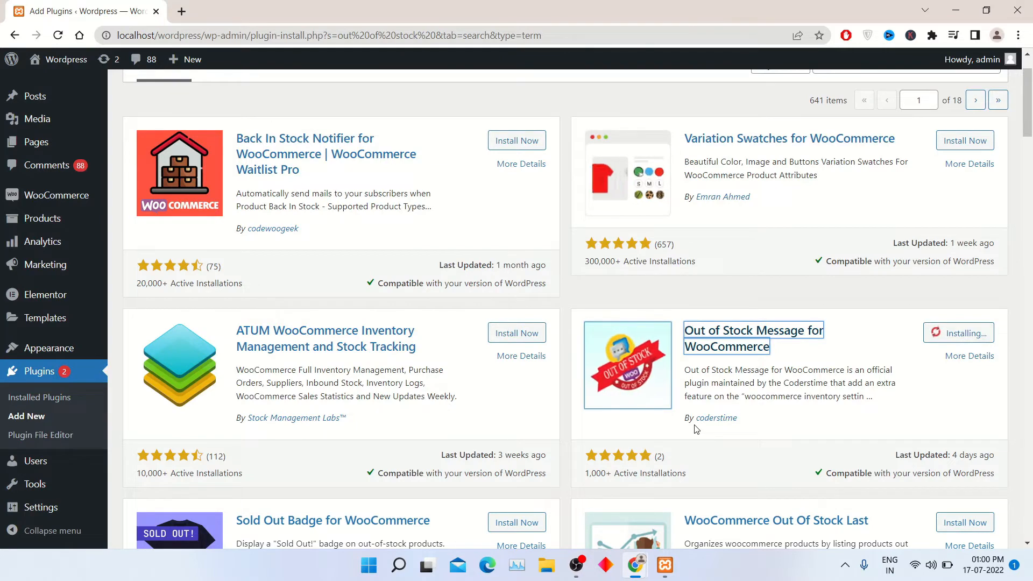
Step: Review the details of Out of Stock Message for WooCommerce and activate the plugin
click(708, 349)
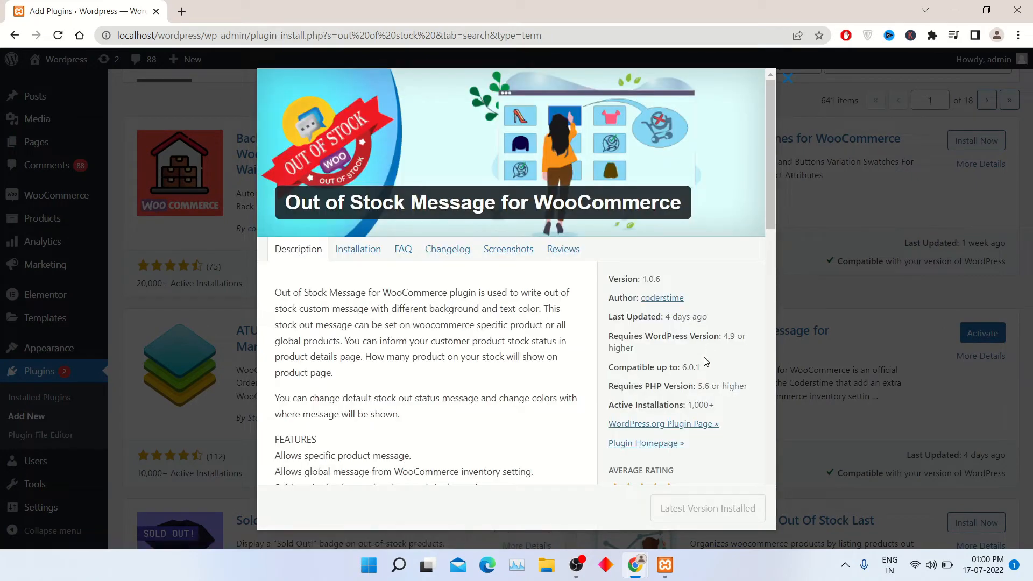
scroll(698, 358, down, 1)
scroll(698, 358, down, 2)
click(858, 370)
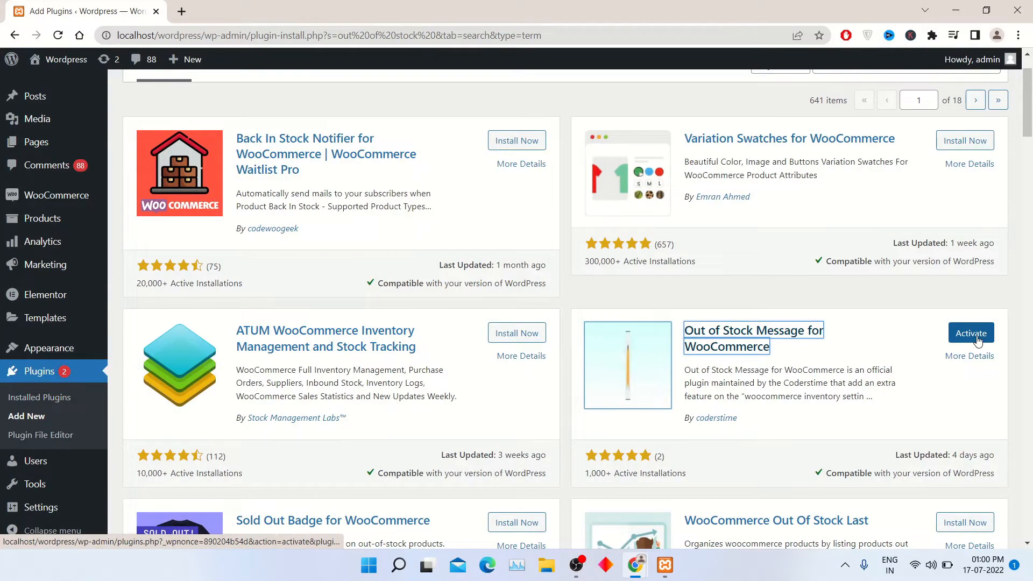
click(977, 339)
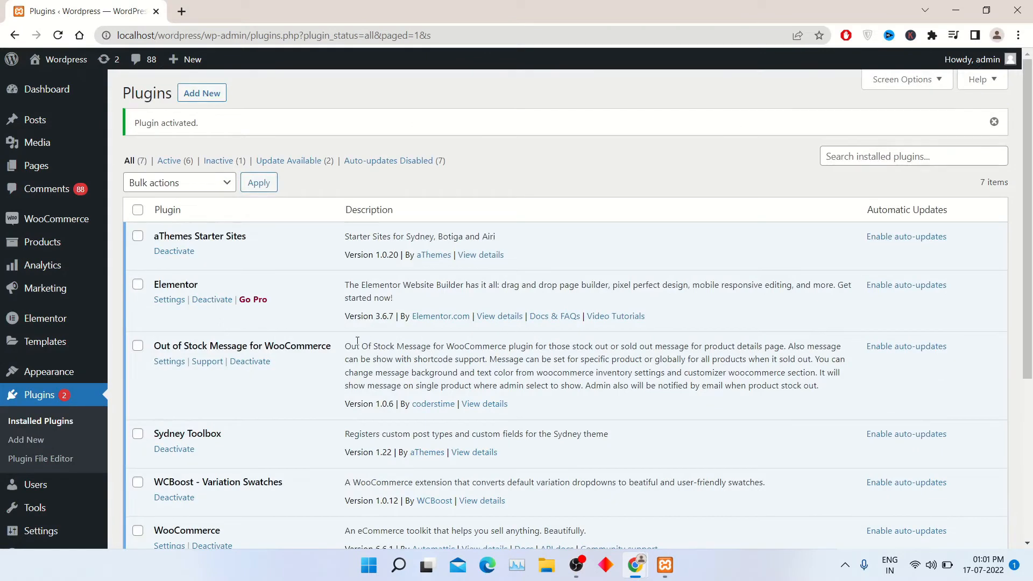
Step: Open the plugin's settings and set the out of stock message to "Stock of This Product is Sold Out . Next Stock Will Be Updated on Next Week"
scroll(357, 341, down, 2)
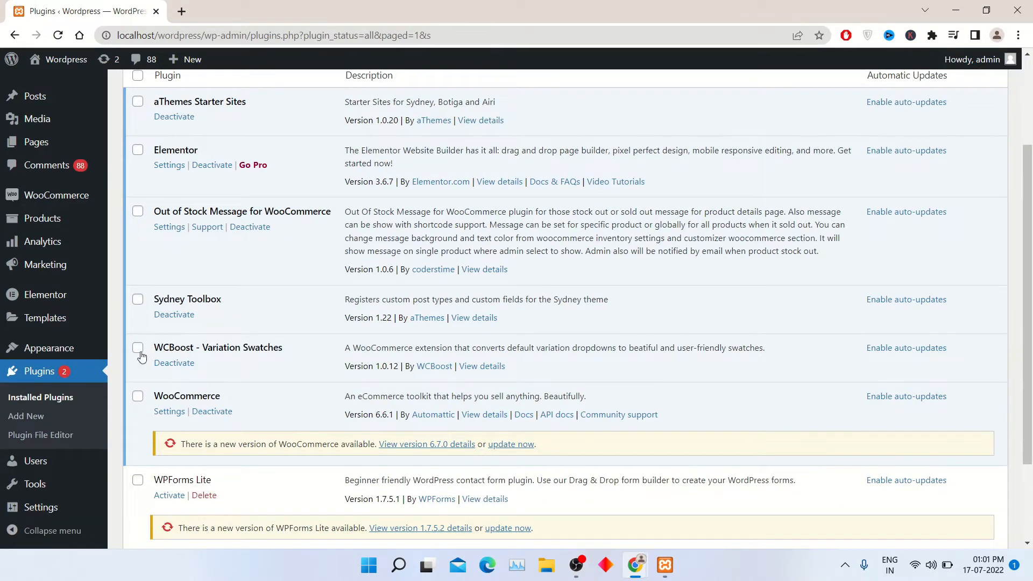
click(170, 228)
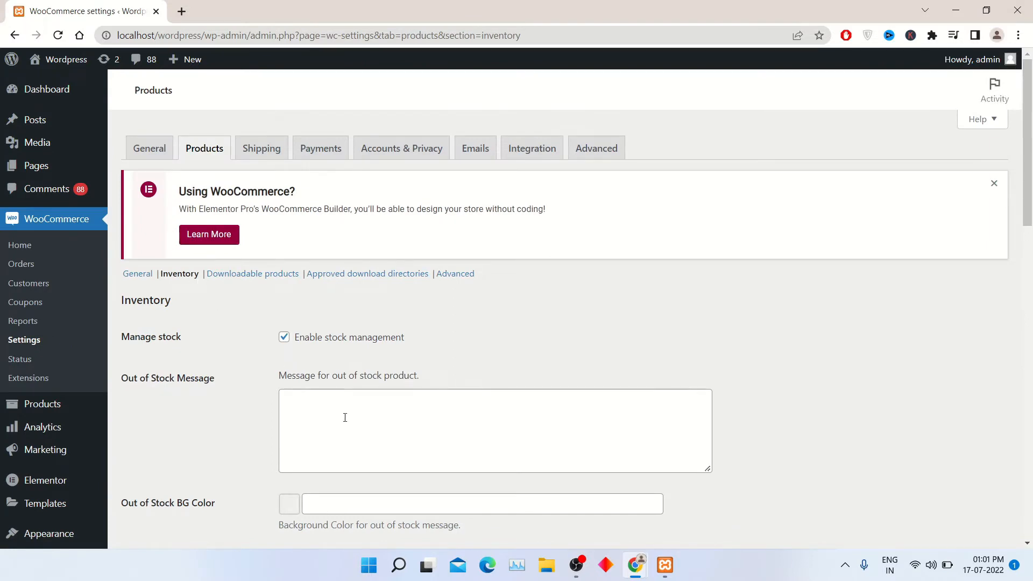
click(345, 418)
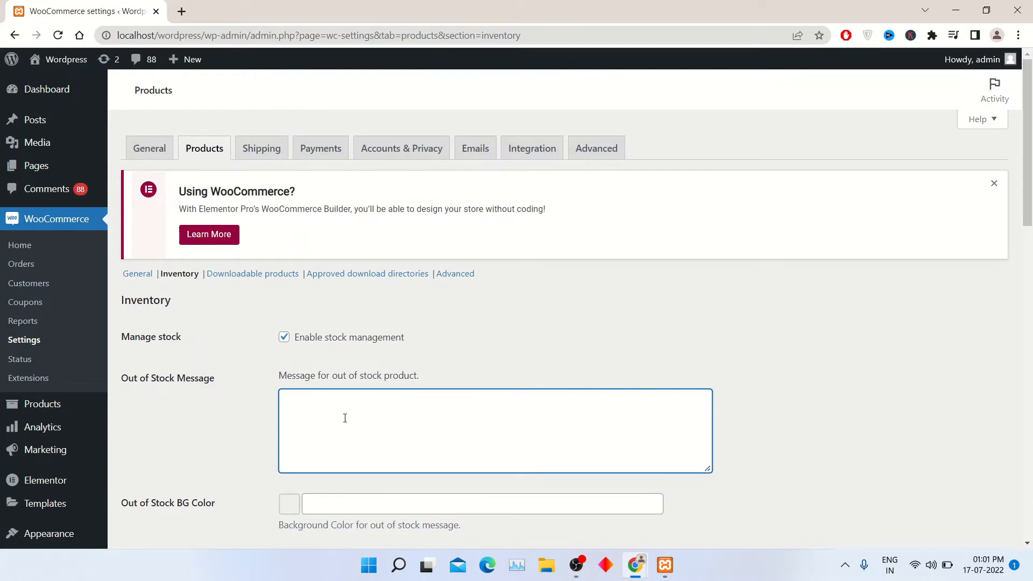
text(Stock of This Product is Sold Out )
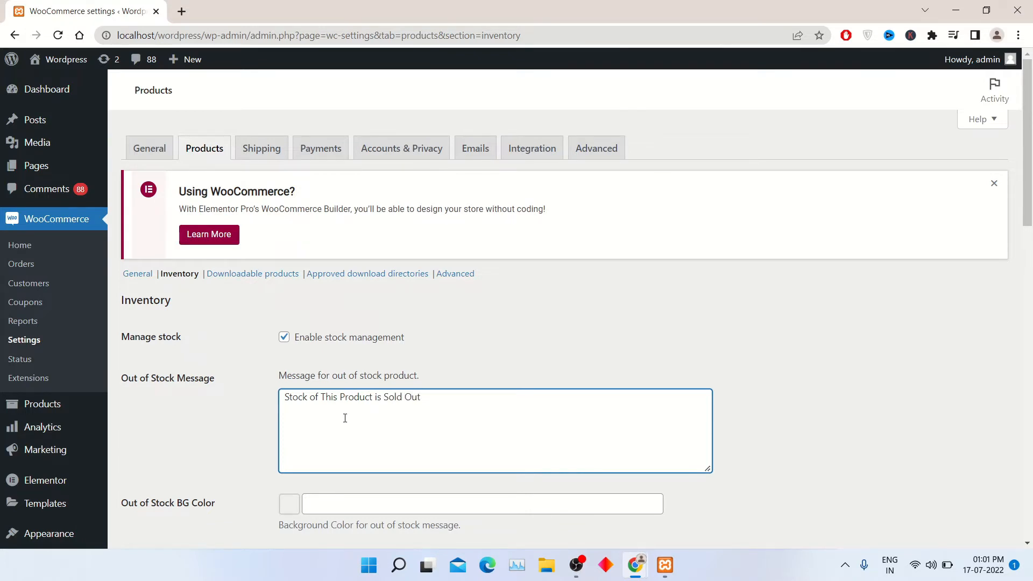
text(. Next Stock Will Be Updated)
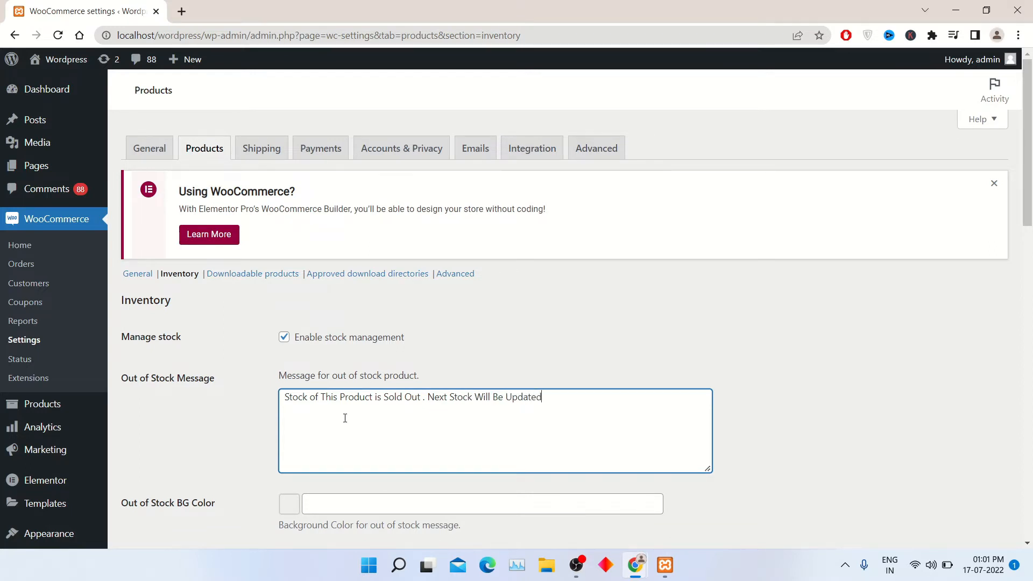
text( on Next W)
key(BackSpace)
text(Week)
Step: Set the out of stock message's background color to #e95858 and its text color to #ffffff
scroll(345, 418, down, 3)
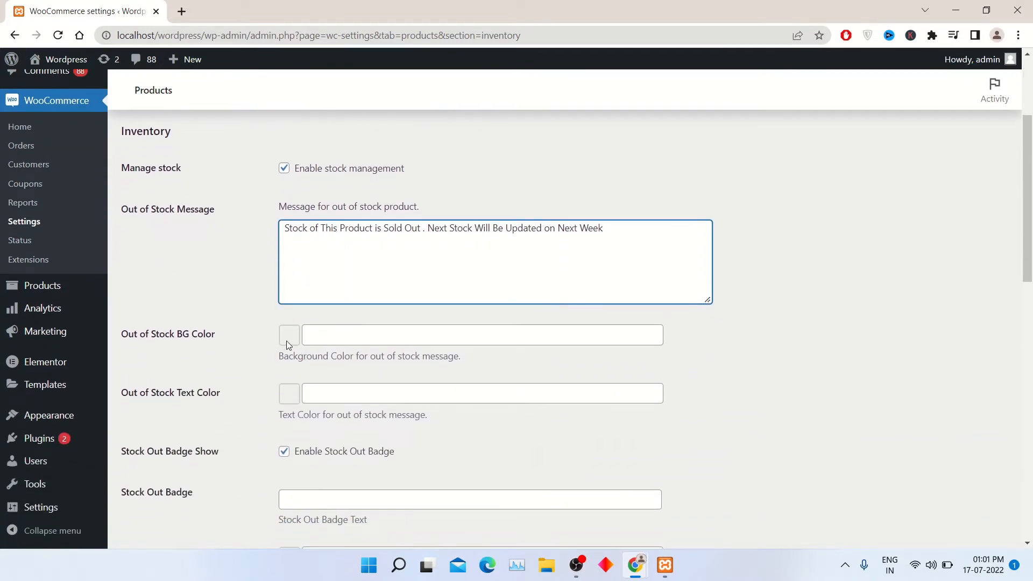
click(289, 345)
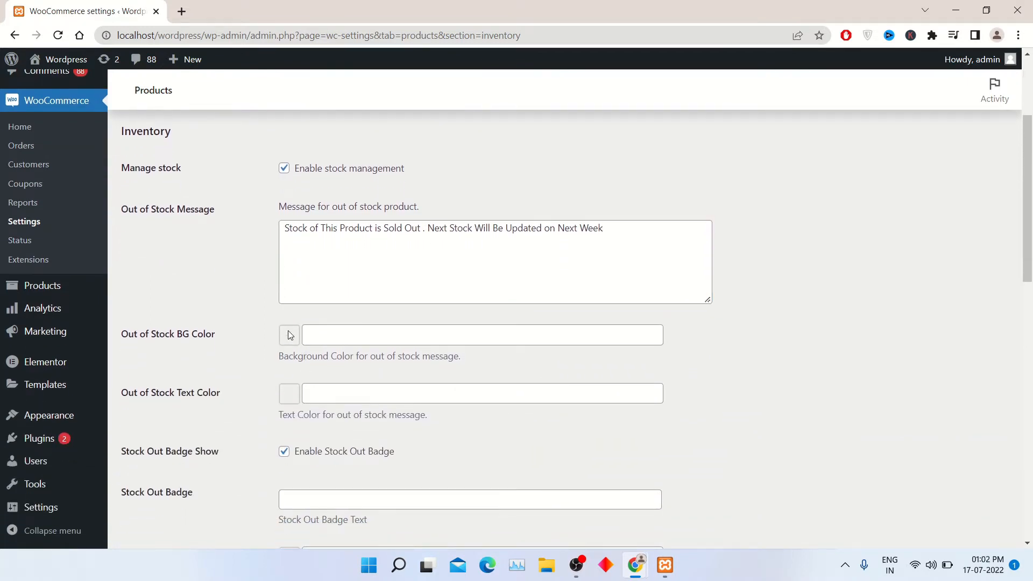
click(325, 338)
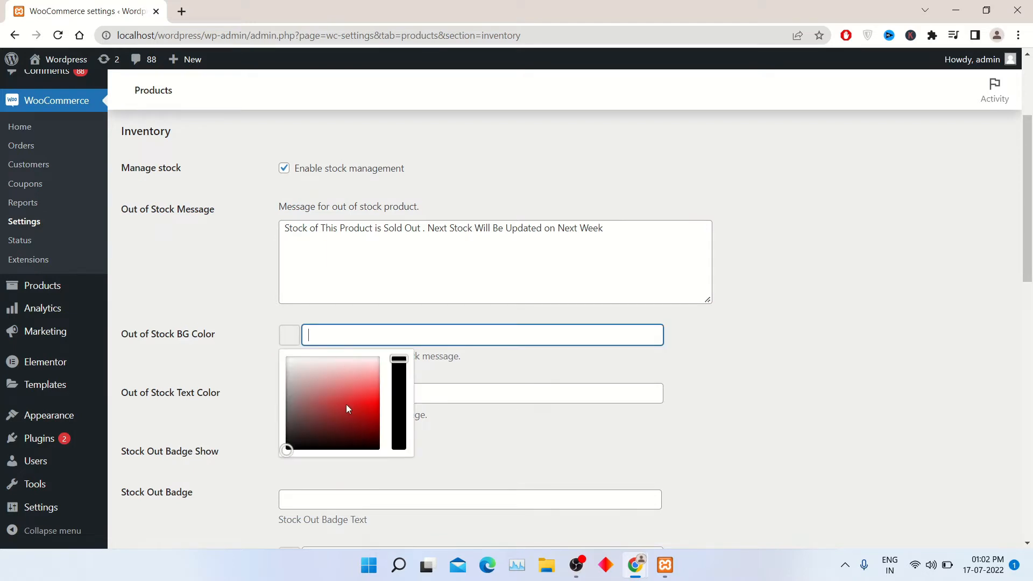
click(357, 392)
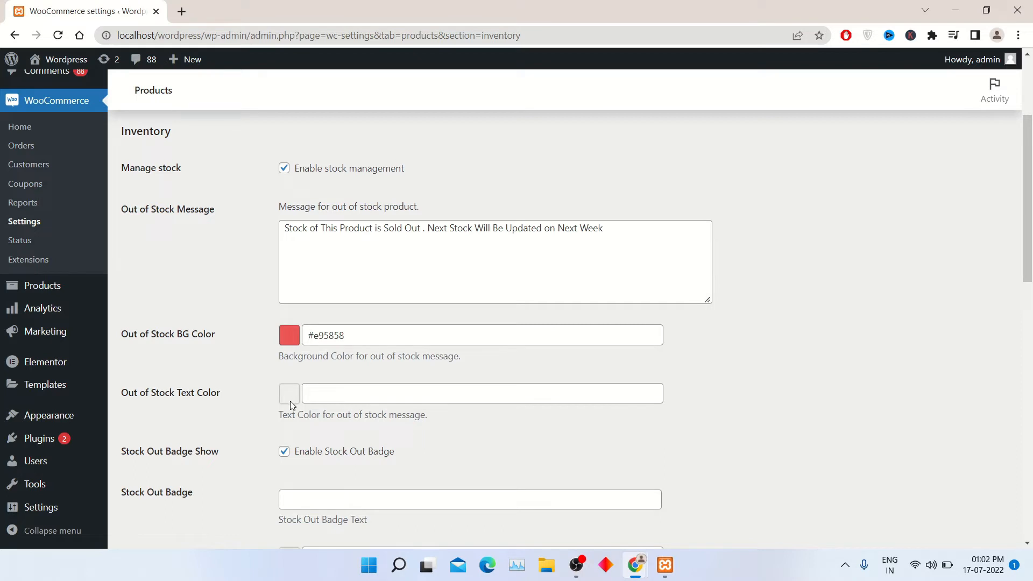
click(336, 391)
click(323, 416)
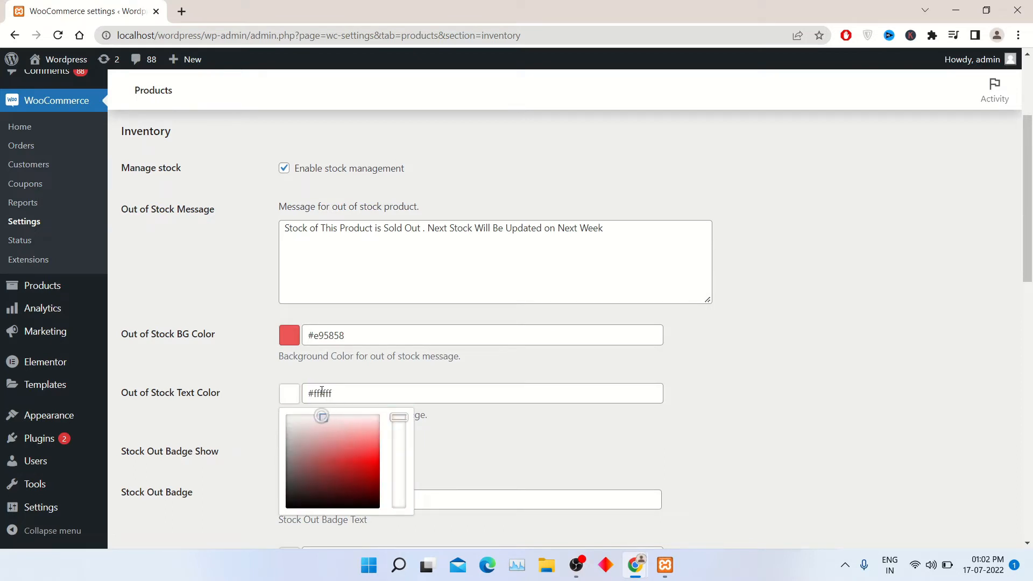
click(464, 469)
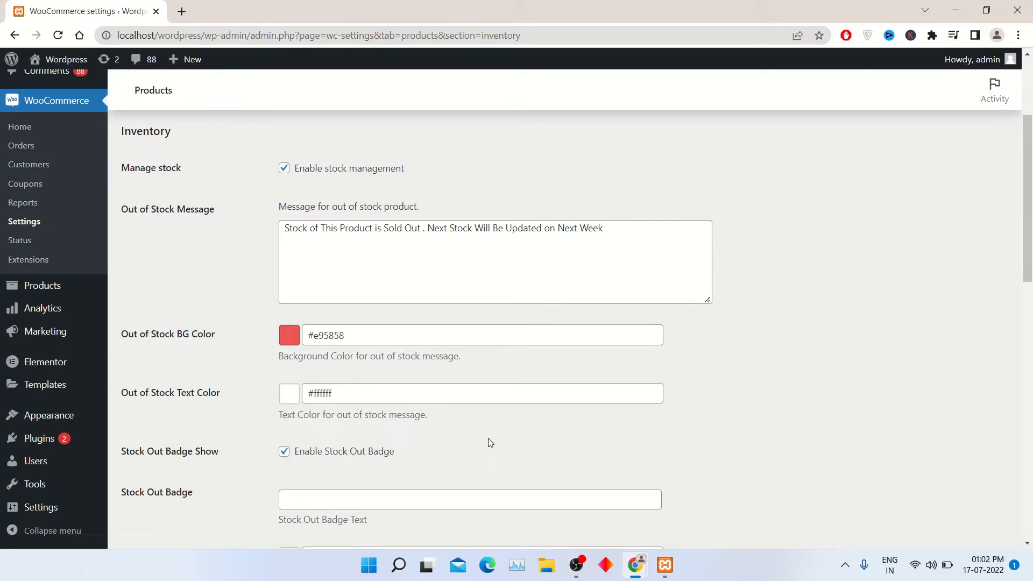
Step: Set the stock out badge's background color to #e93939 and its text color to #ffffff
scroll(483, 440, down, 3)
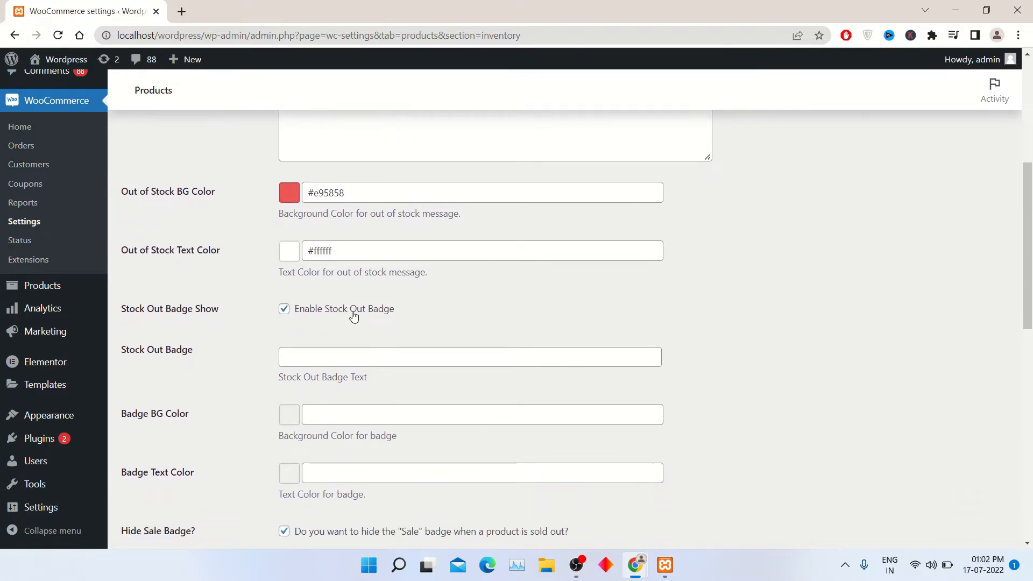
click(325, 359)
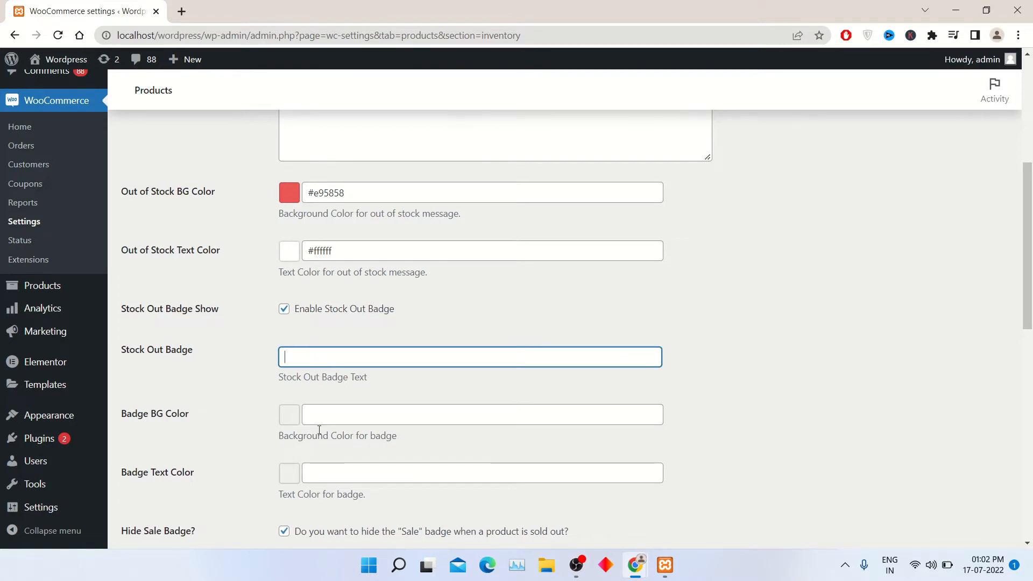
scroll(319, 430, down, 1)
click(313, 339)
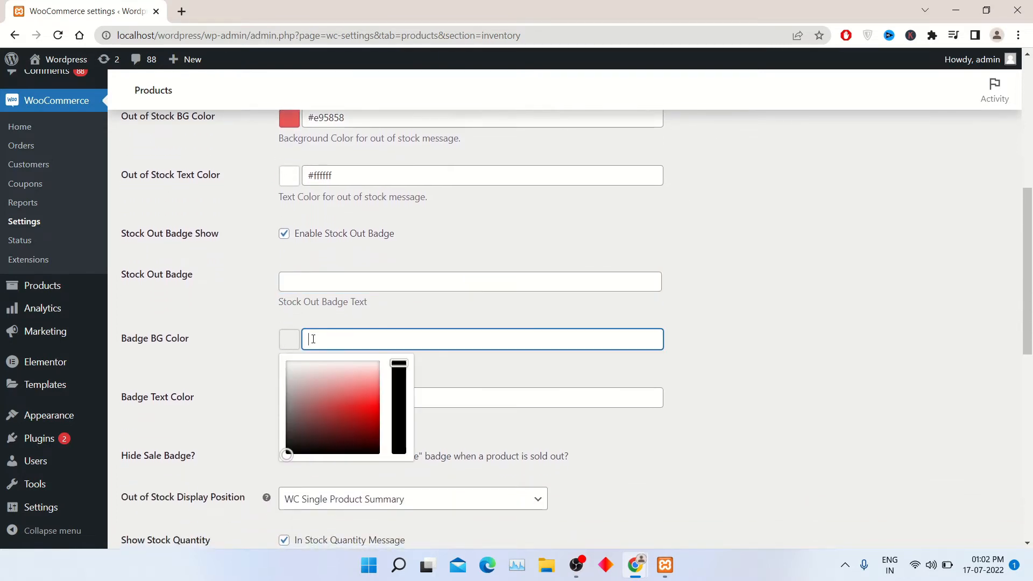
click(359, 405)
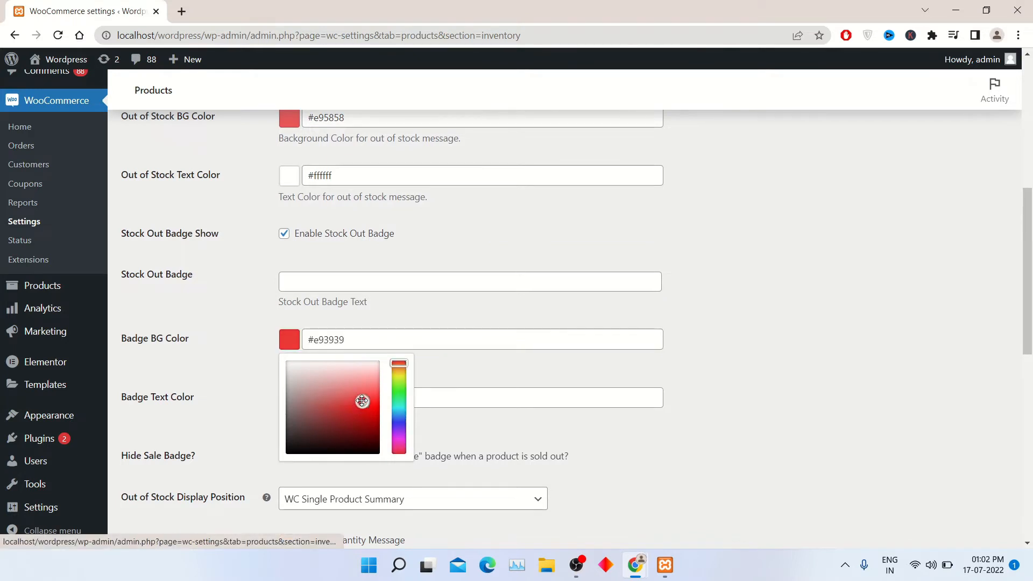
click(580, 378)
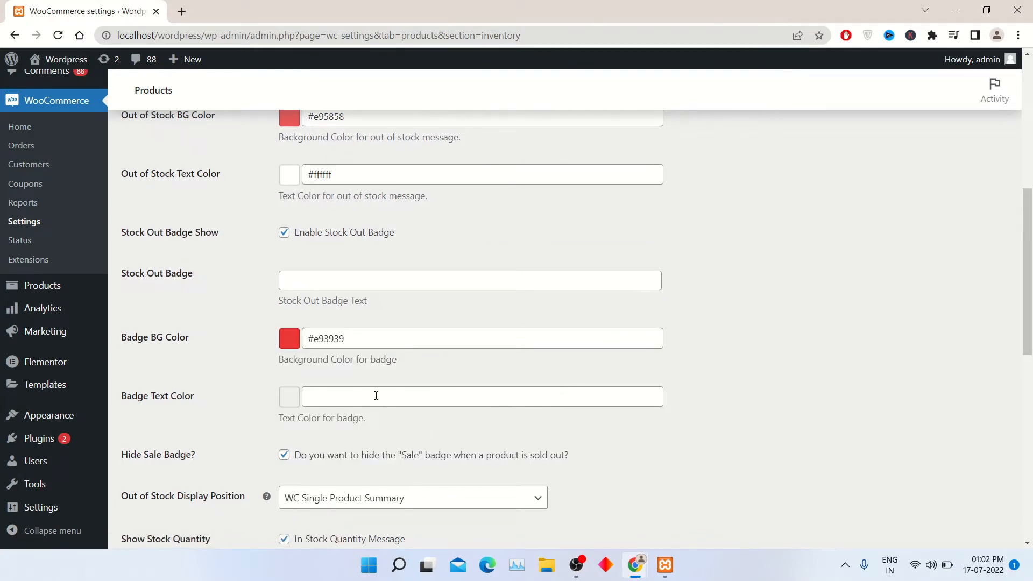
scroll(325, 348, down, 1)
scroll(325, 349, down, 1)
click(348, 302)
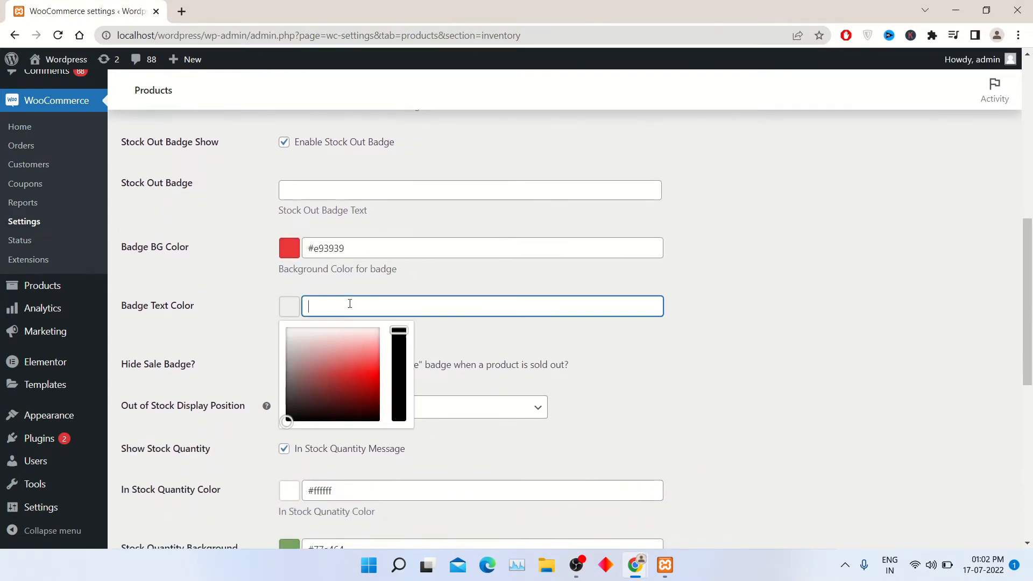
drag(345, 344, 341, 324)
click(418, 353)
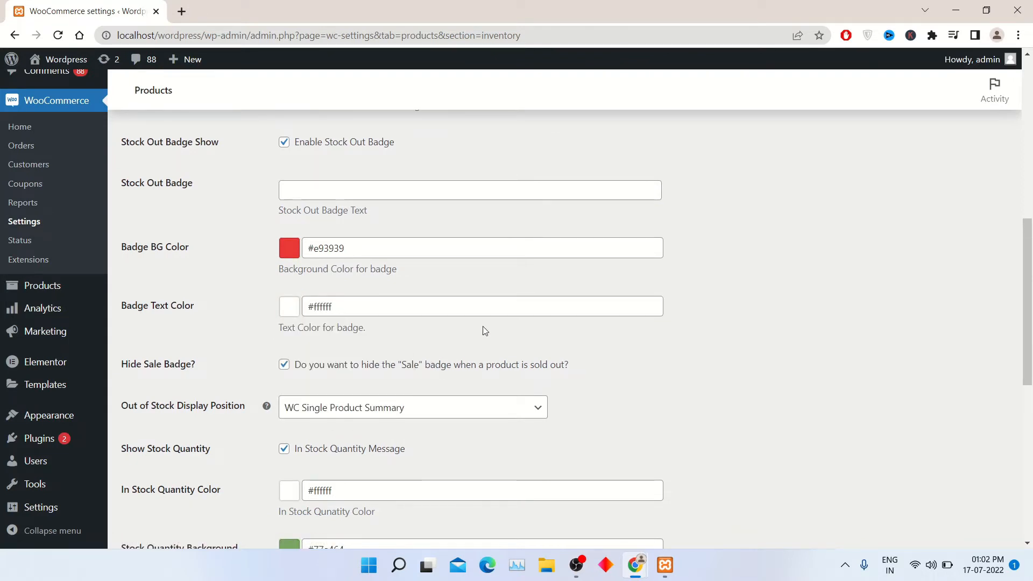
Step: Review the sale badge hiding, out of stock display position, stock quantity and stock notification options in the inventory settings
scroll(397, 383, down, 3)
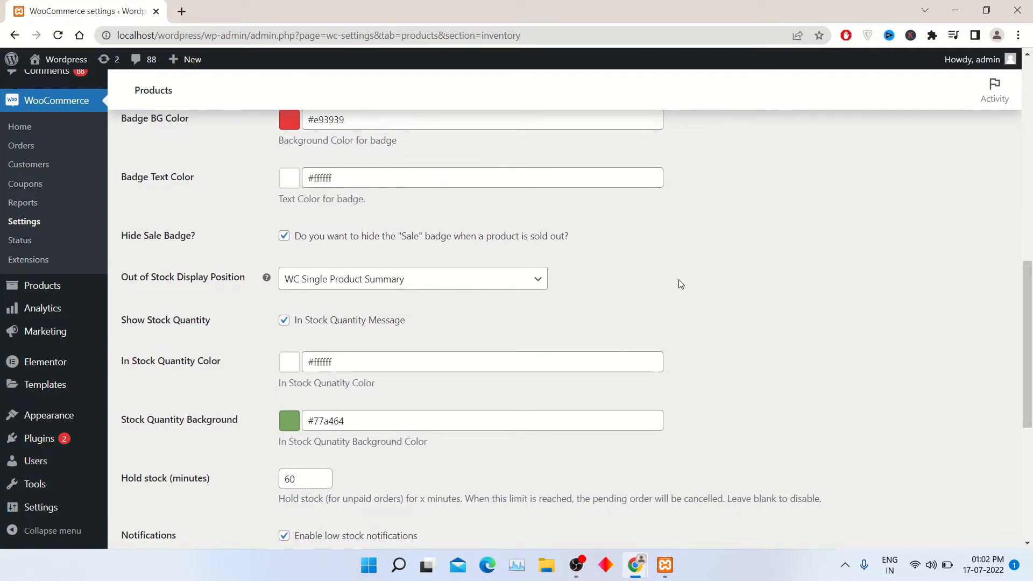
drag(294, 237, 581, 246)
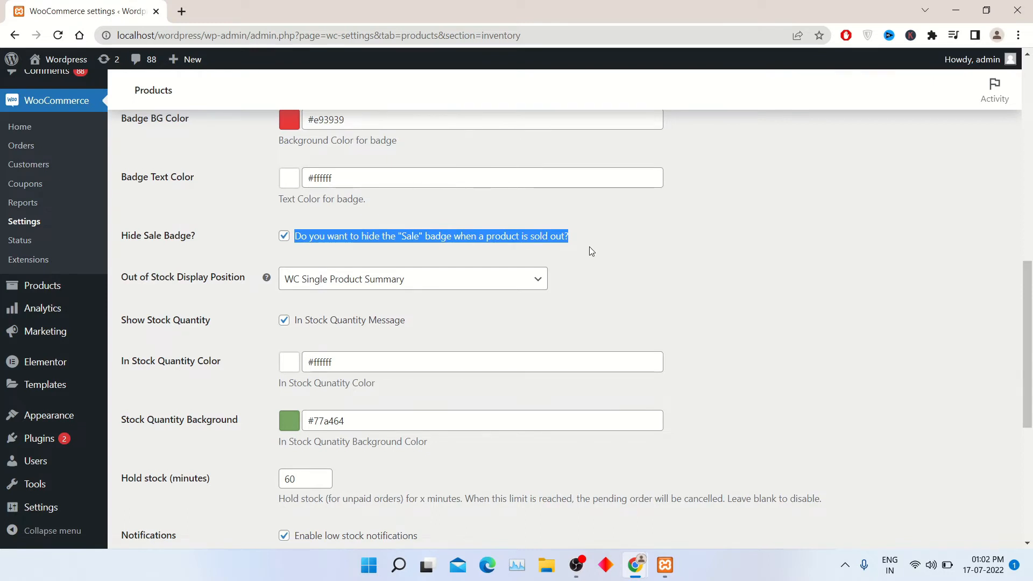
click(696, 259)
click(524, 291)
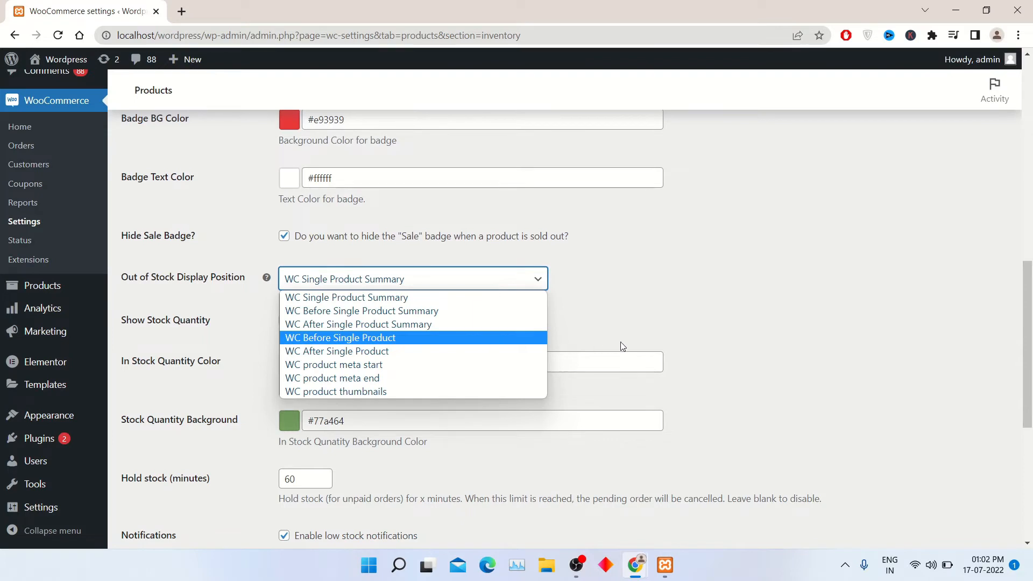
click(765, 346)
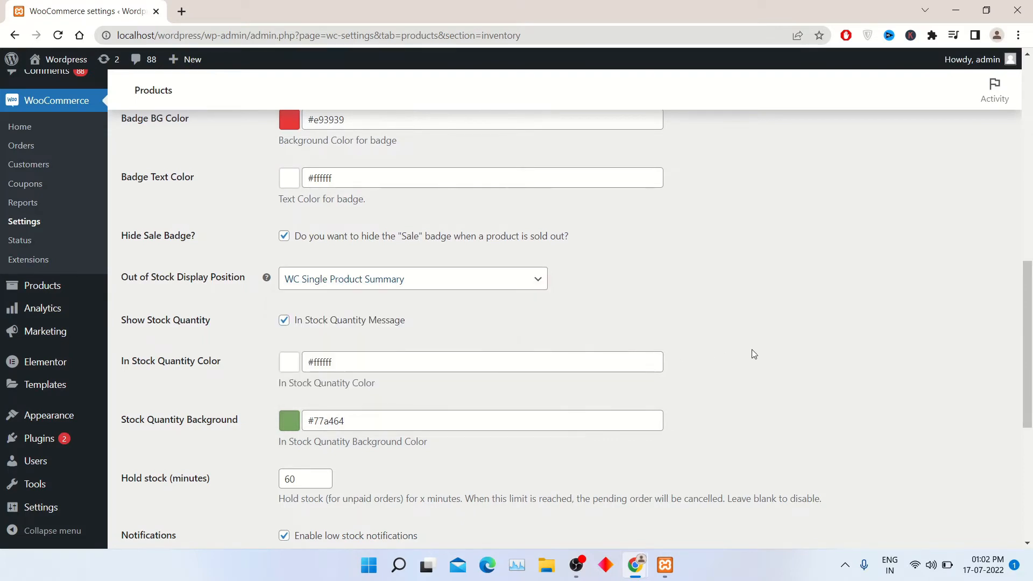
scroll(754, 354, down, 2)
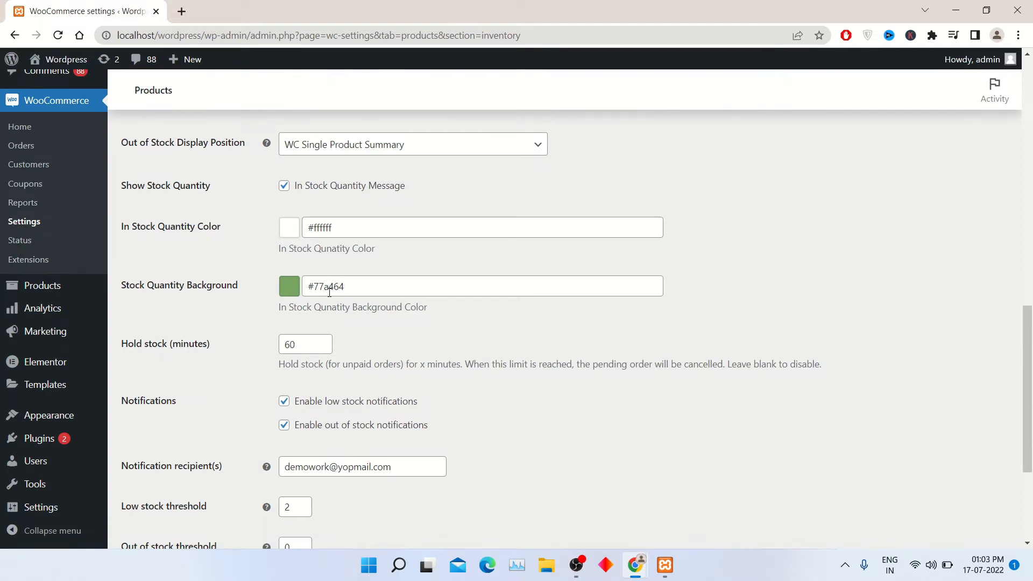
scroll(291, 385, down, 2)
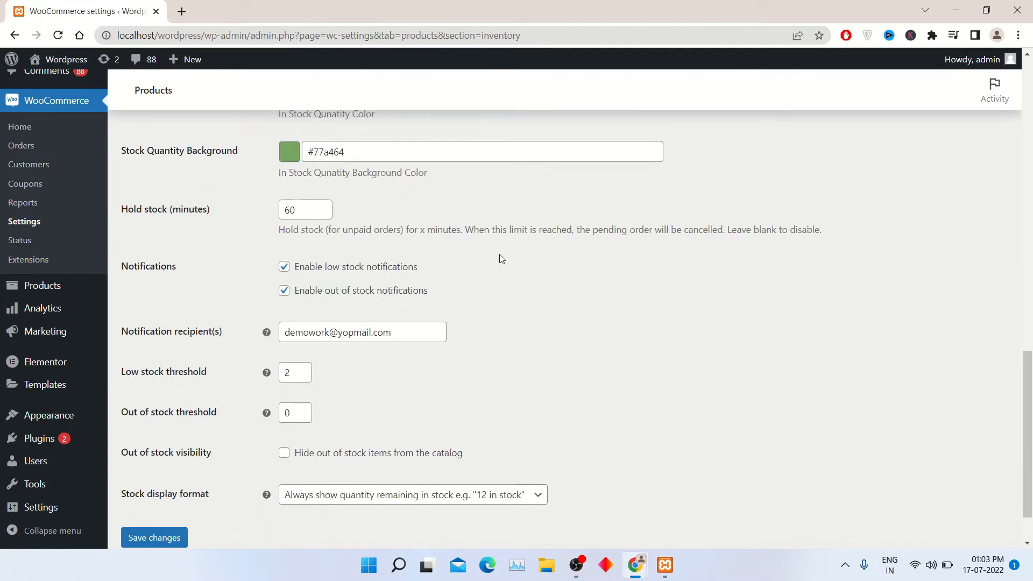
triple_click(314, 273)
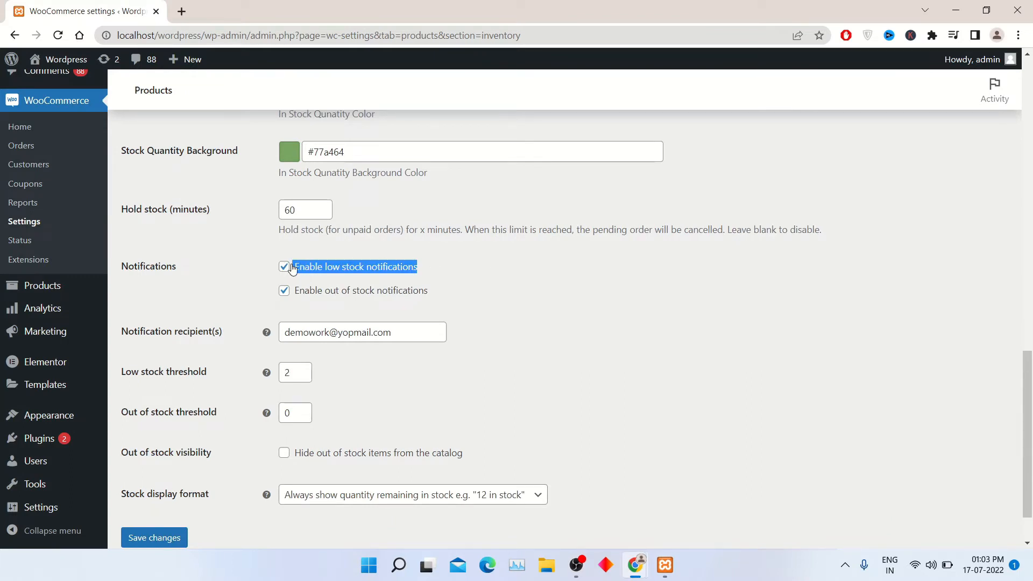
click(483, 307)
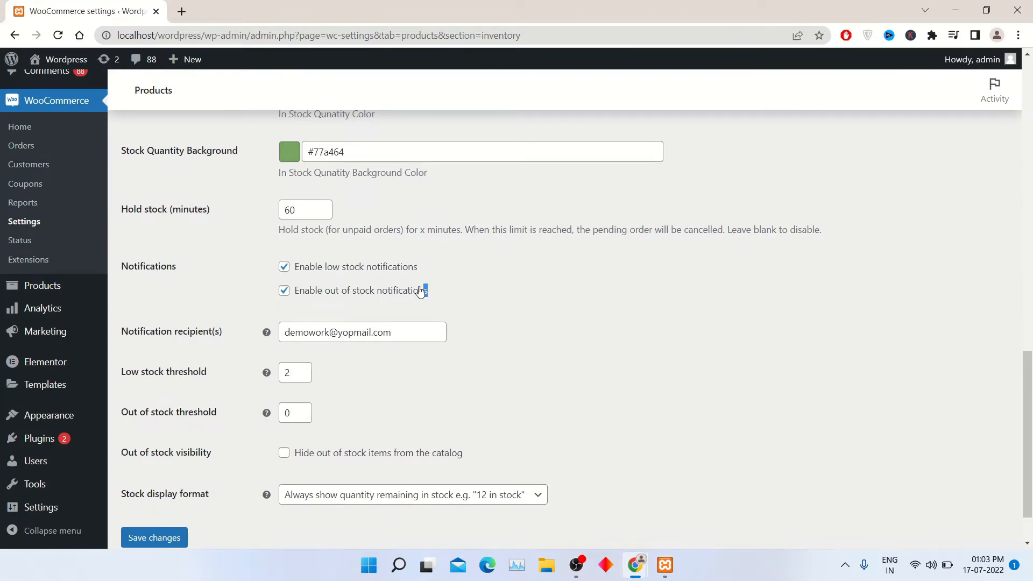
triple_click(296, 298)
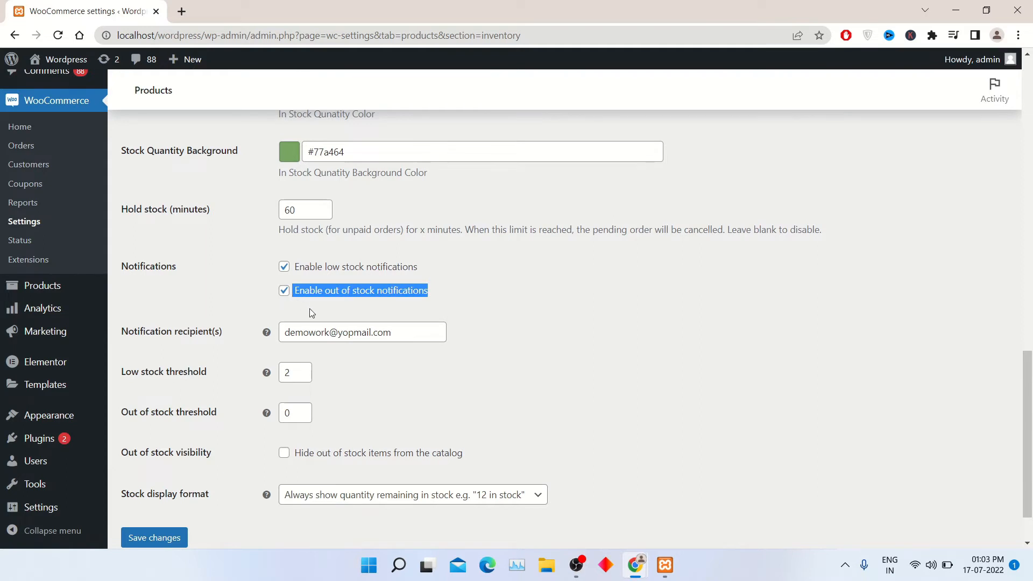
click(353, 401)
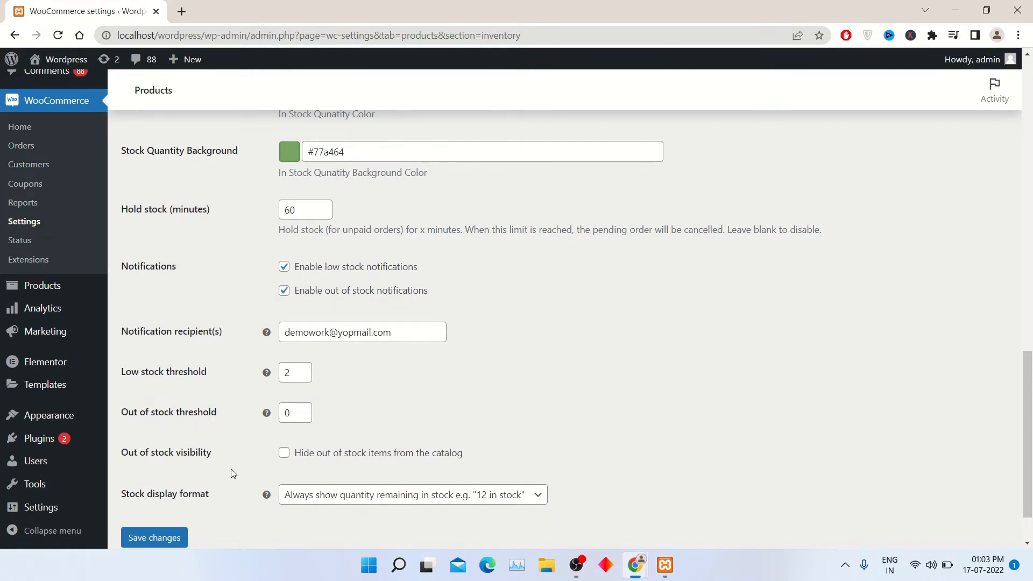
Step: Check the available stock display formats and save the inventory settings
scroll(233, 473, down, 2)
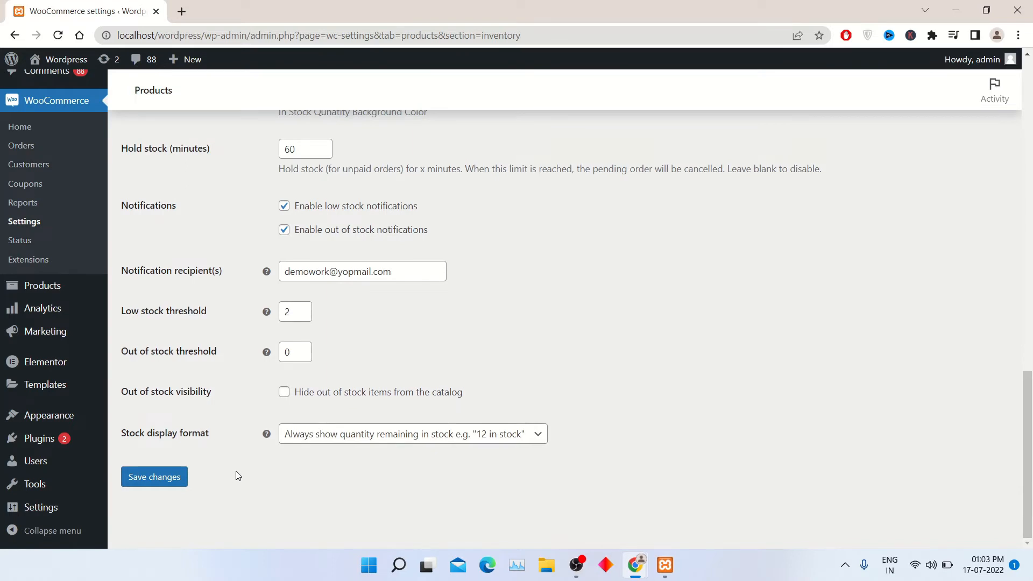
click(353, 435)
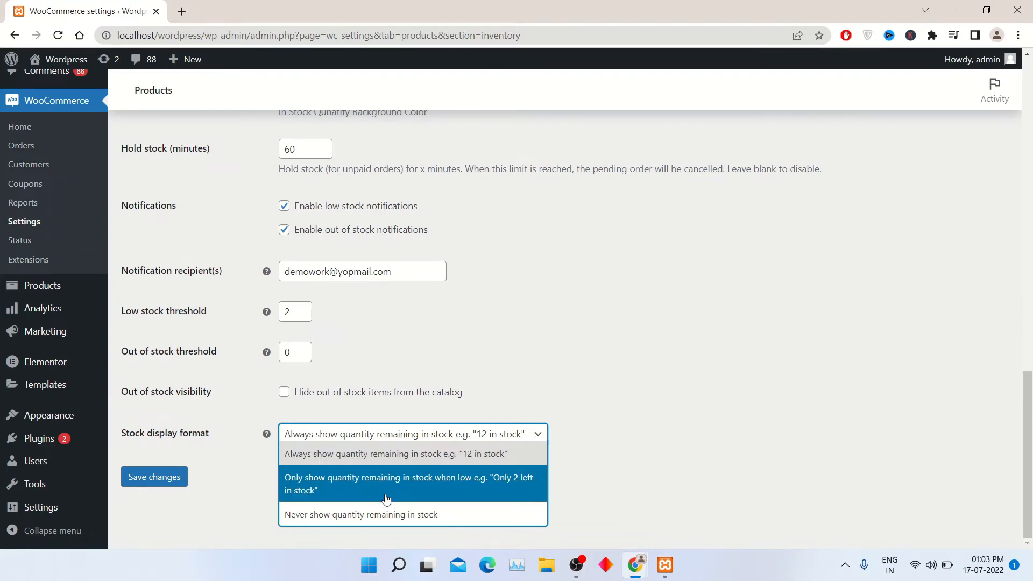
click(231, 494)
click(140, 486)
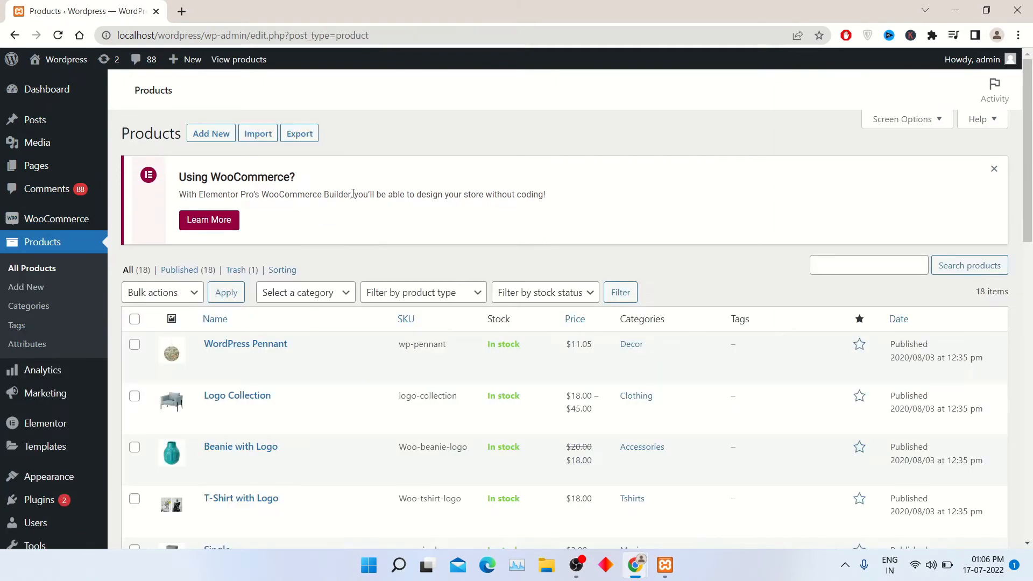
Step: Open the Beanie with Logo product for editing and enable stock management at product level in its inventory data
scroll(400, 230, down, 1)
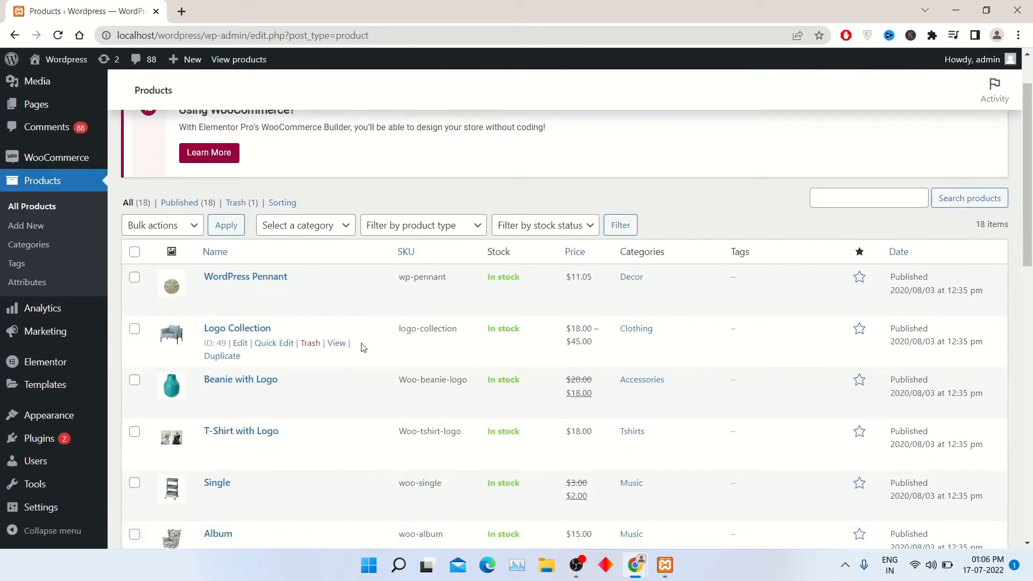
click(241, 394)
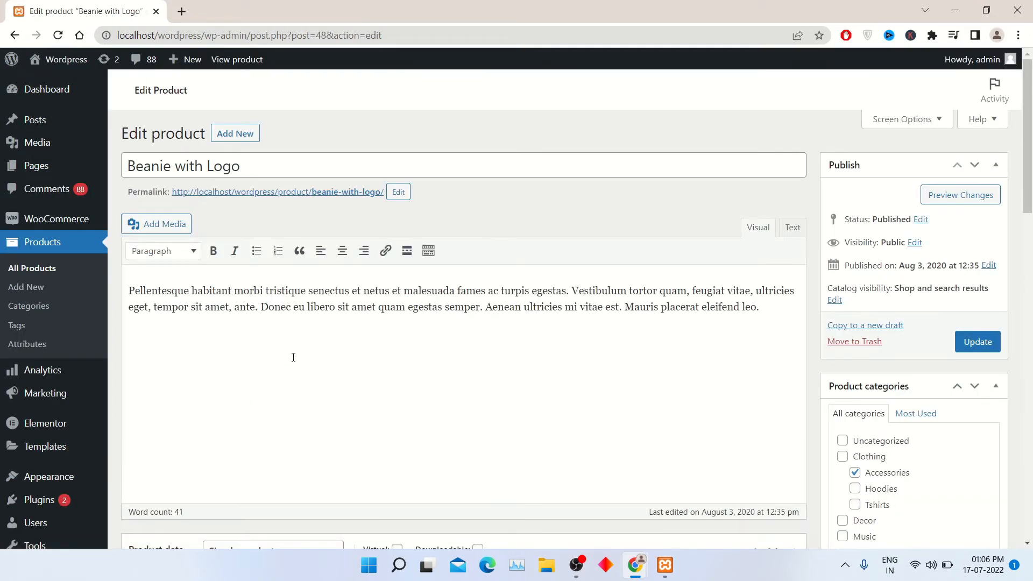
scroll(295, 358, down, 5)
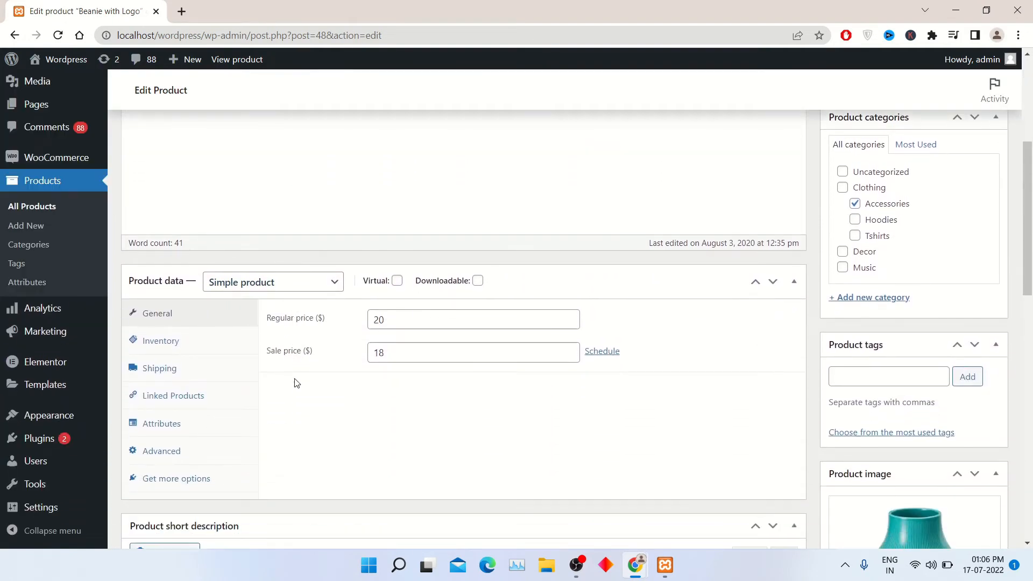
click(221, 355)
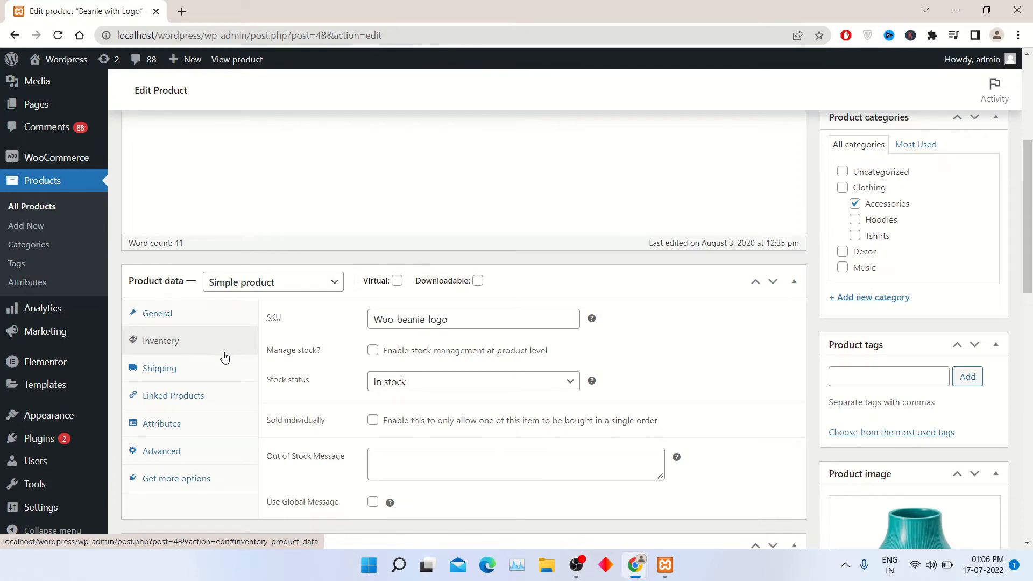
click(373, 350)
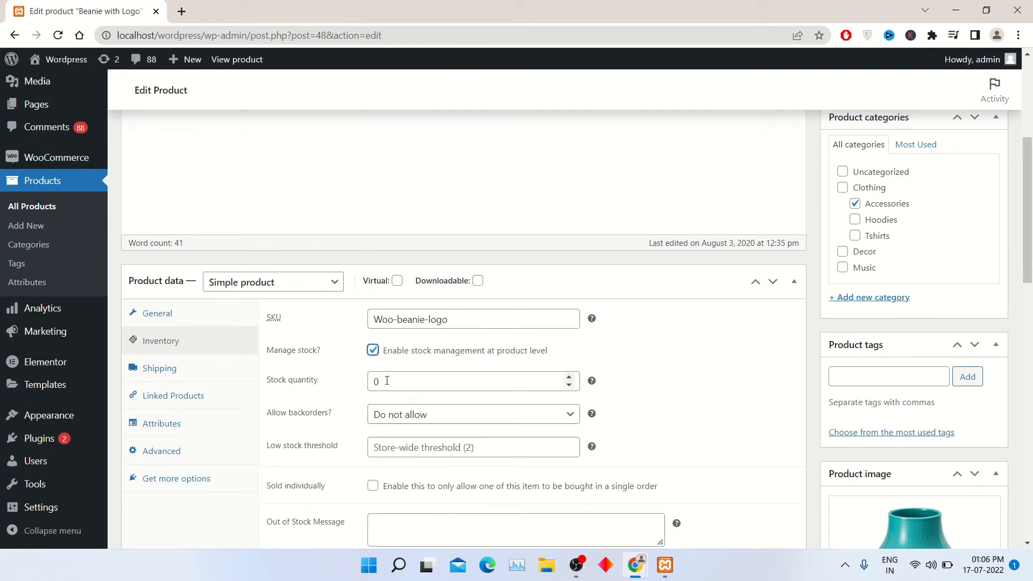
click(387, 380)
drag(385, 381, 369, 382)
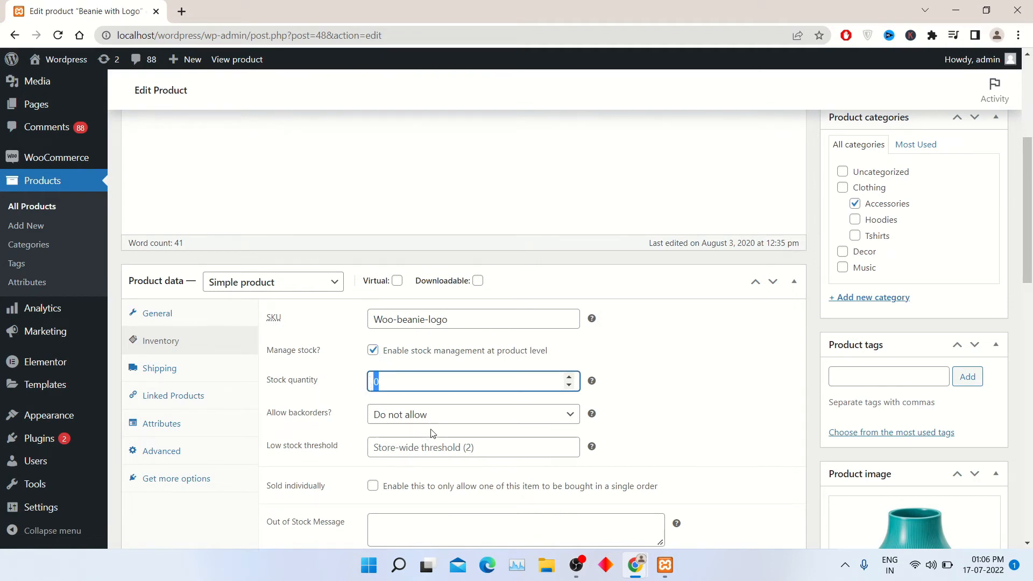
Step: Enter "This Product Has been Sold Out. Next Stock Will Be Available Soon" as the product's out of stock message and clear it again
scroll(447, 444, down, 1)
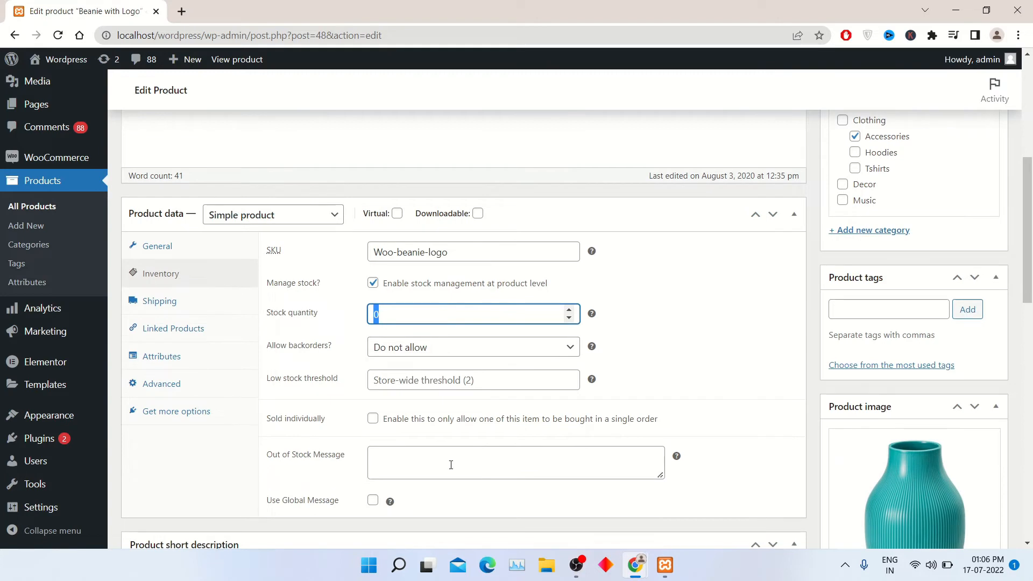
scroll(449, 464, down, 1)
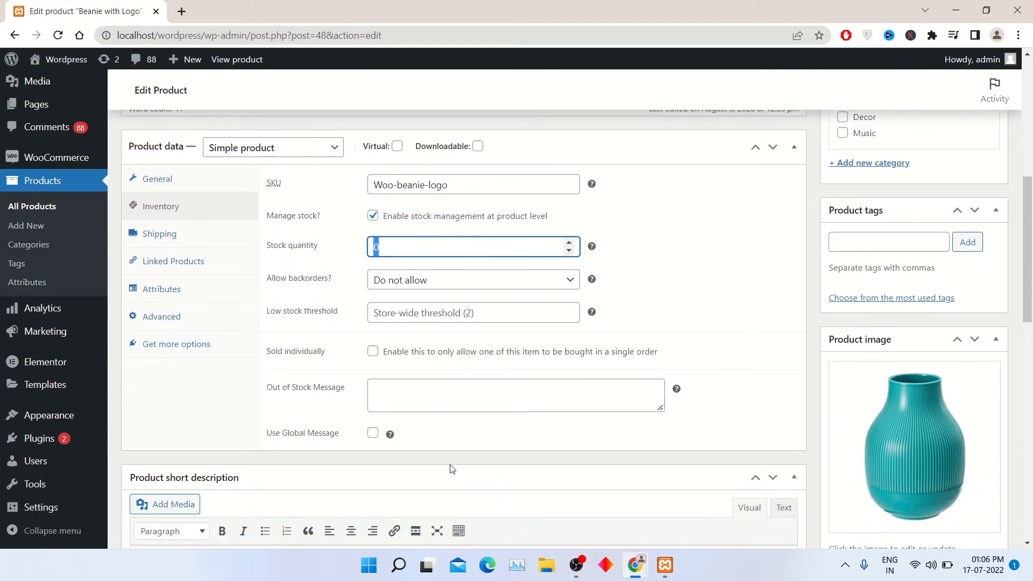
click(443, 395)
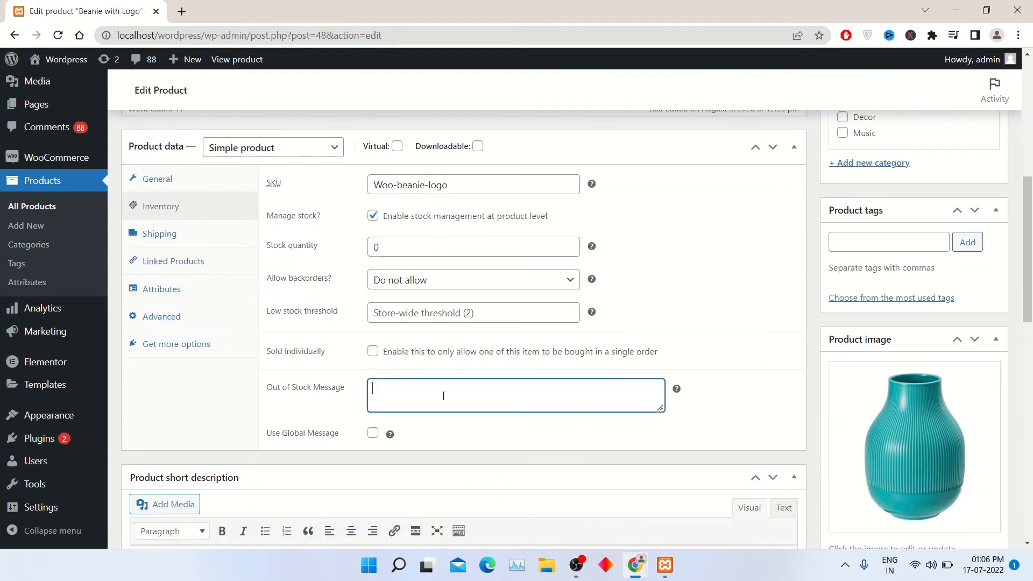
text(This Product Has been Sold Out. Next S)
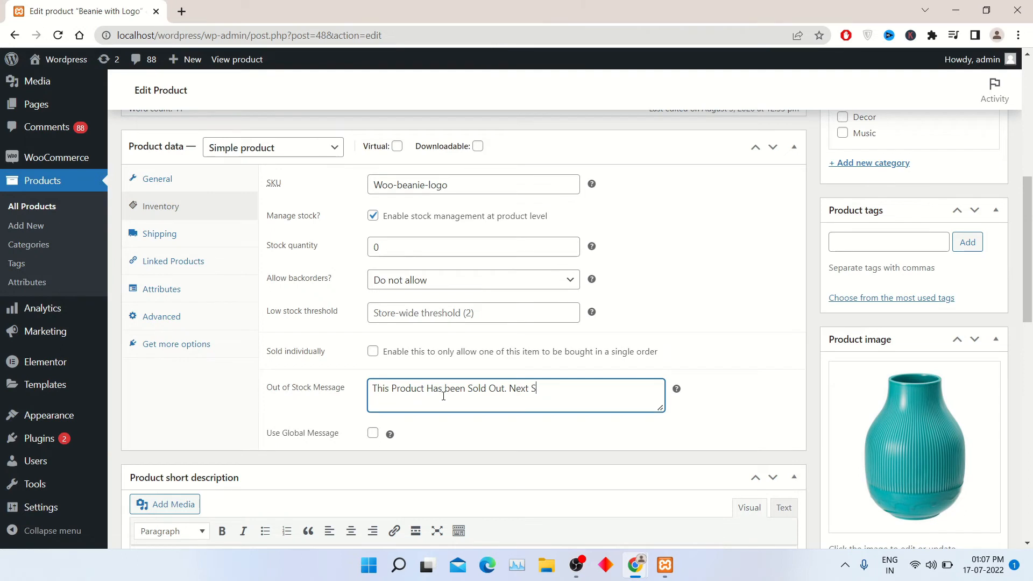
text(tock Will Be Avaial)
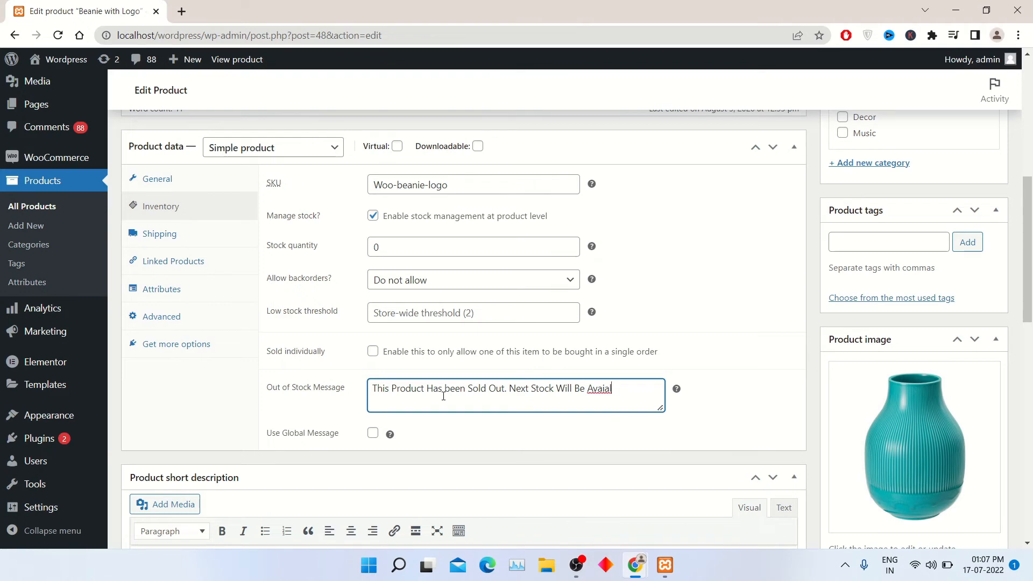
text(able Soon)
right_click(606, 390)
click(653, 211)
click(595, 439)
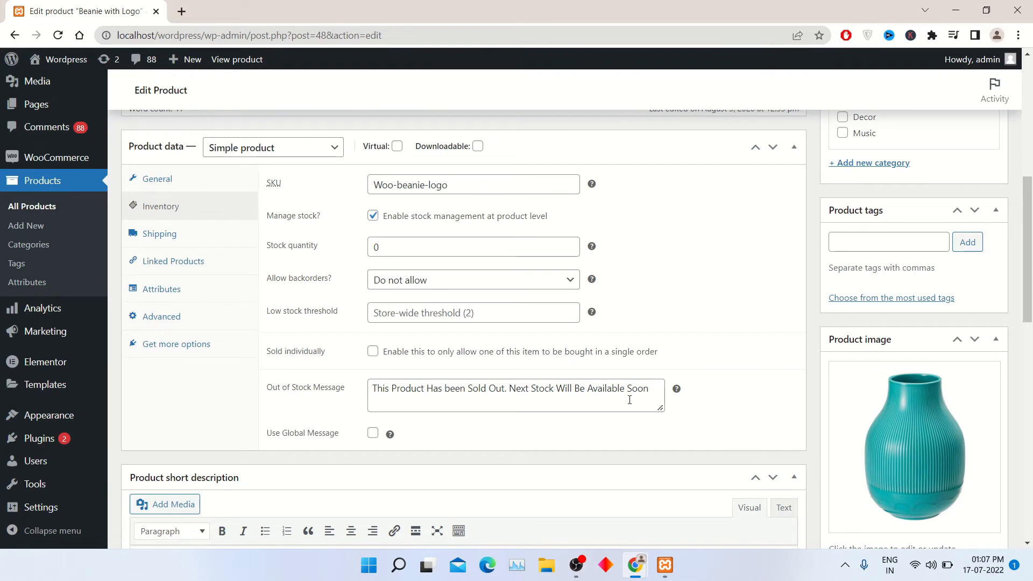
triple_click(475, 405)
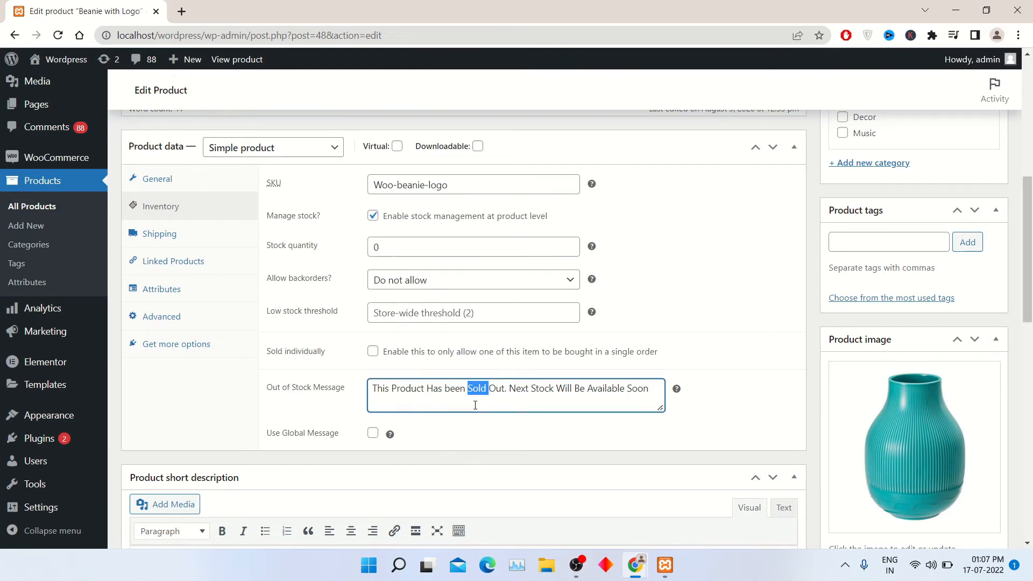
key(BackSpace)
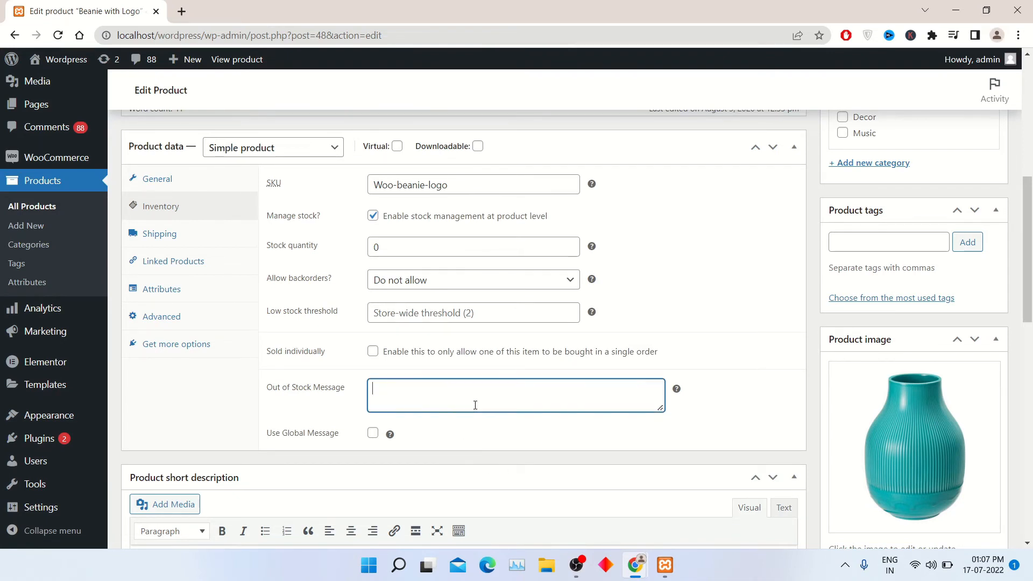
Step: Enable Use Global Message for the Beanie with Logo product and update the product
click(373, 434)
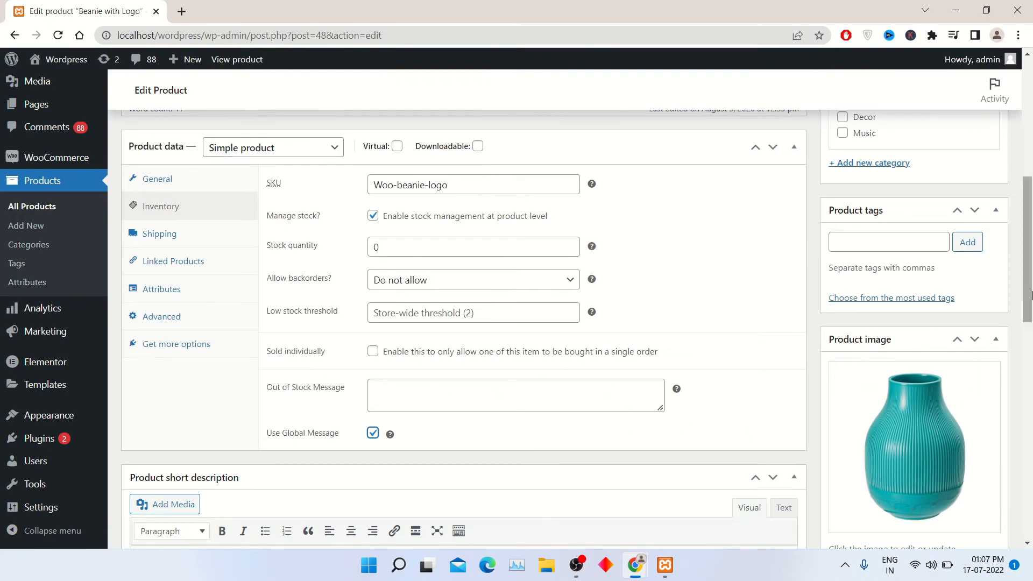
drag(1031, 296, 1030, 188)
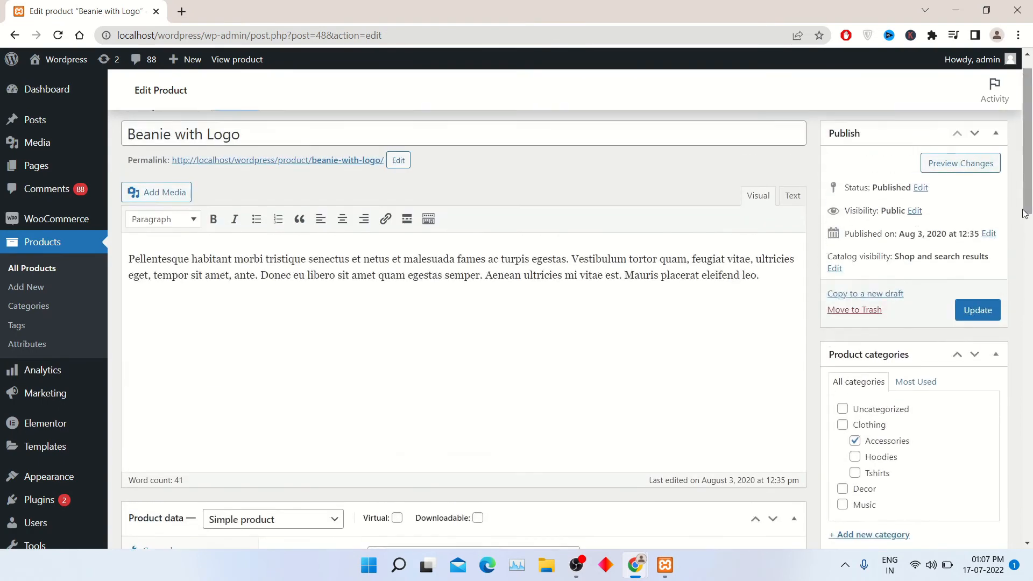
click(973, 319)
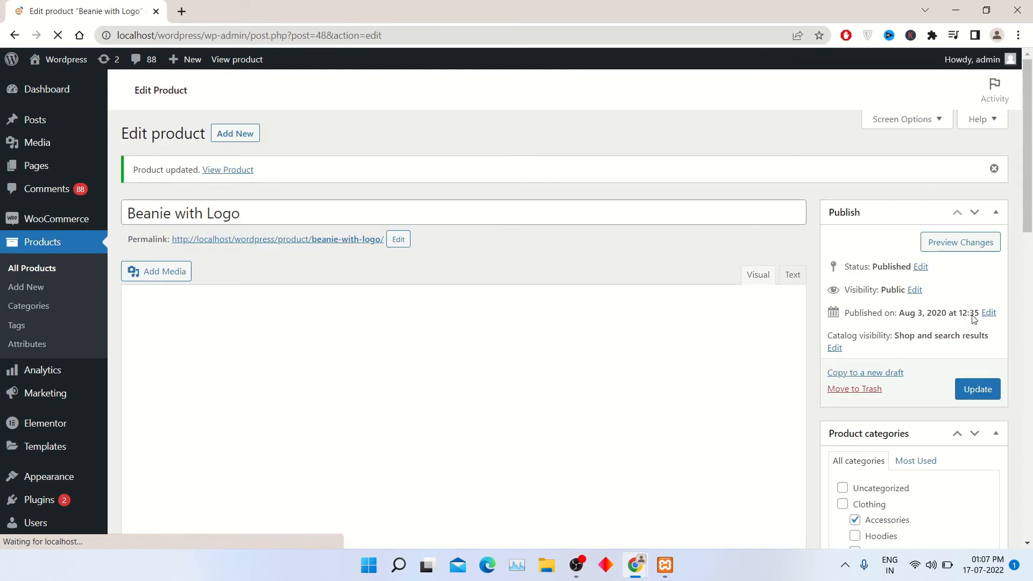
Step: Open the updated product's store page in a new tab and check its out of stock message
right_click(237, 171)
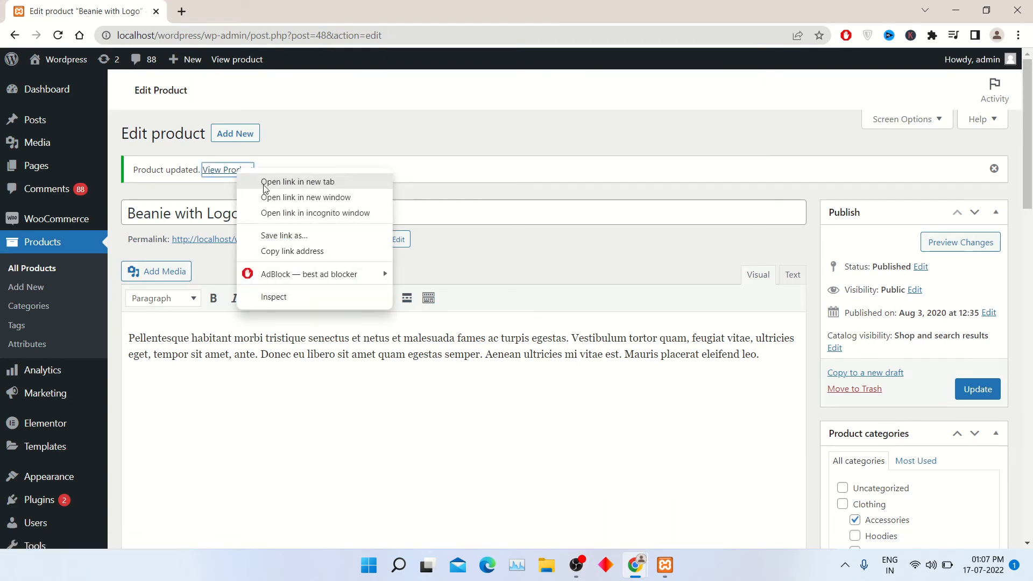
click(263, 182)
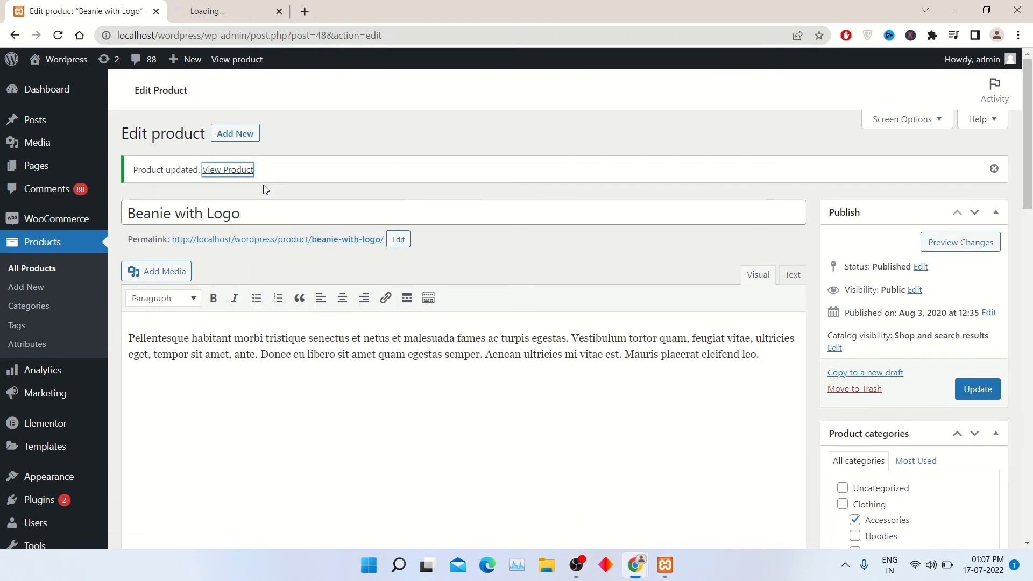
click(235, 4)
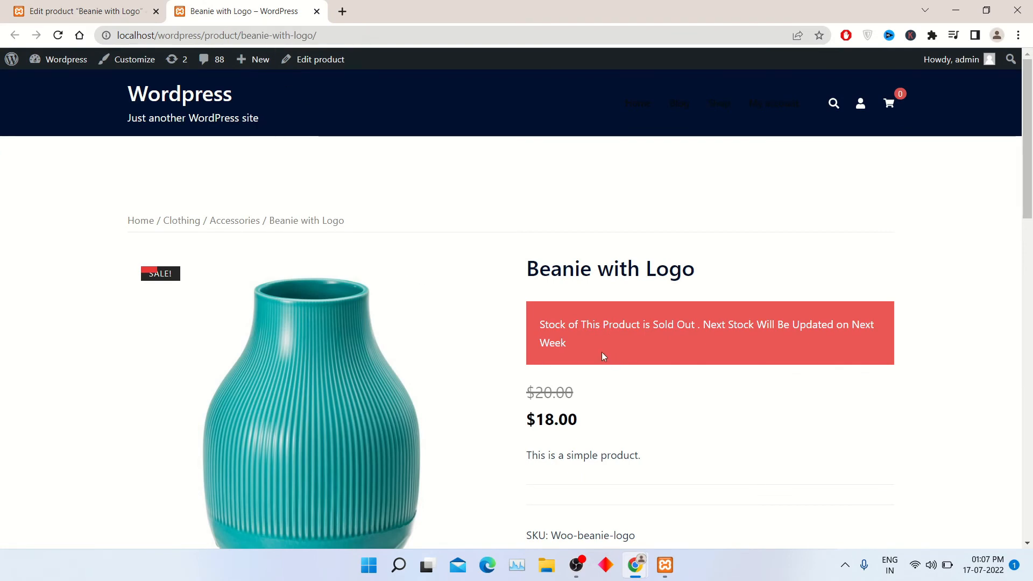
mouse_move(563, 336)
mouse_down()
mouse_move(528, 319)
mouse_move(549, 324)
mouse_up()
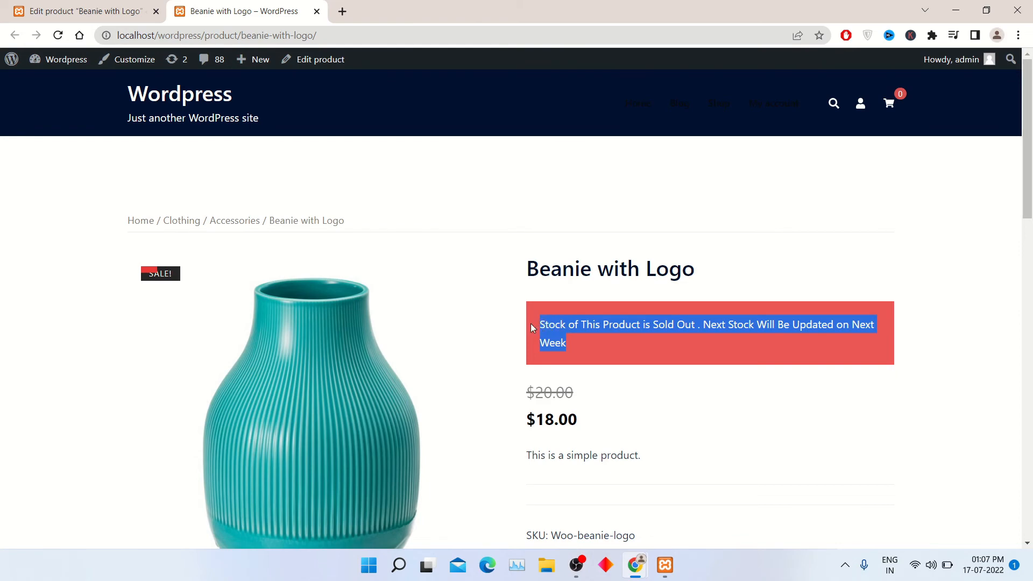
click(612, 396)
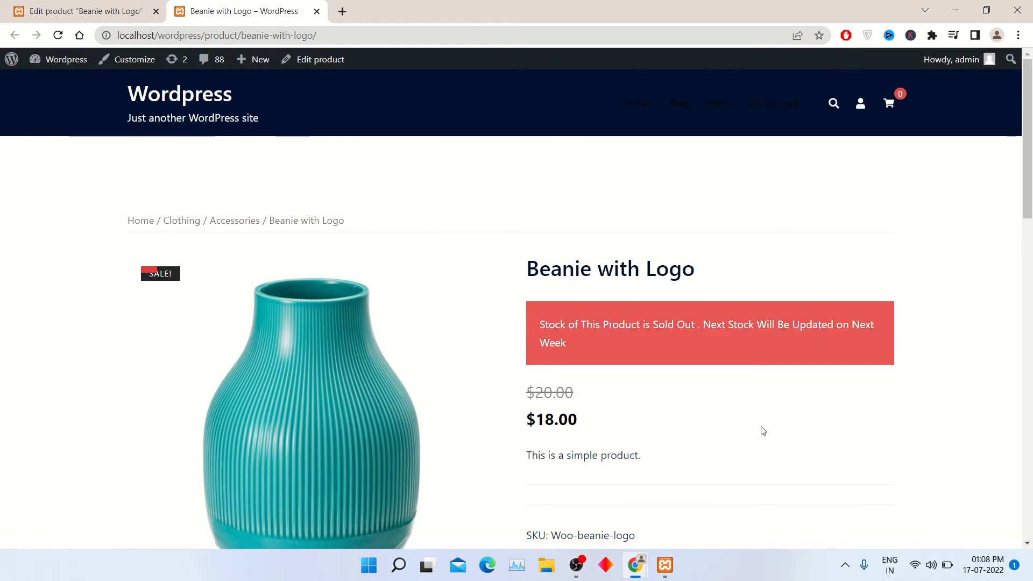
Step: Review the Beanie with Logo store page, including its sold-out message, prices and product details
scroll(759, 457, down, 1)
scroll(760, 458, down, 2)
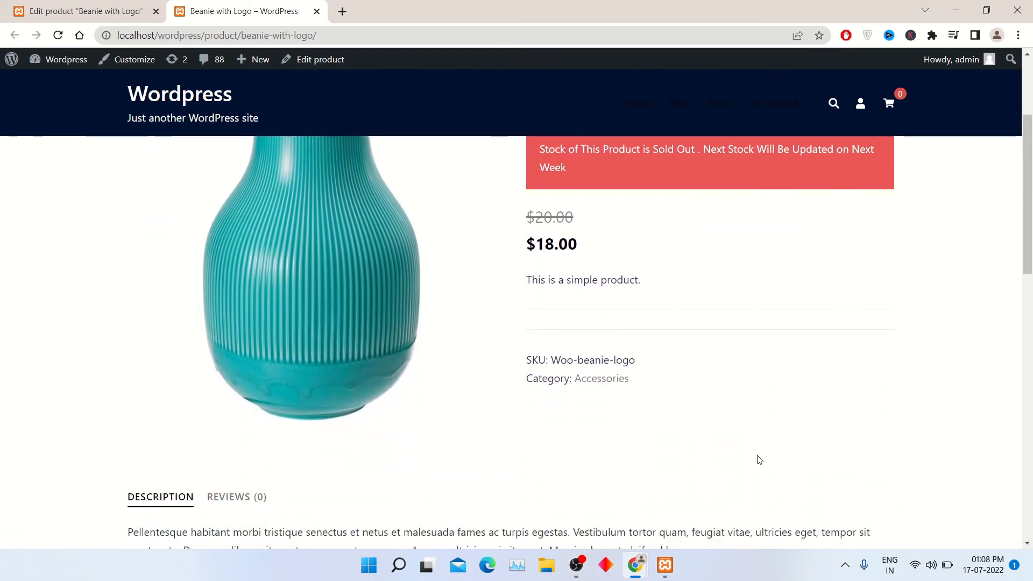
scroll(759, 460, up, 1)
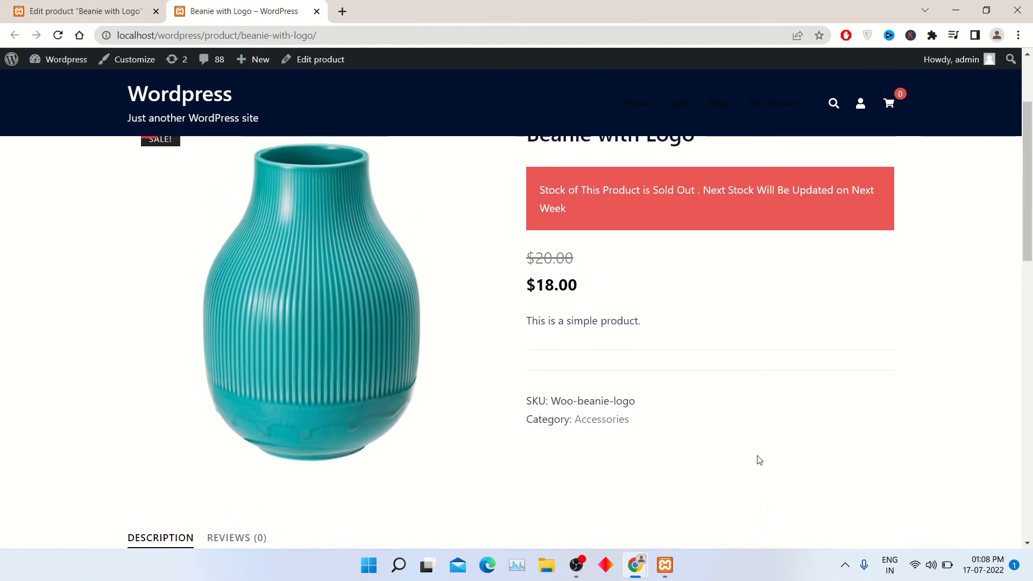
drag(634, 266, 622, 229)
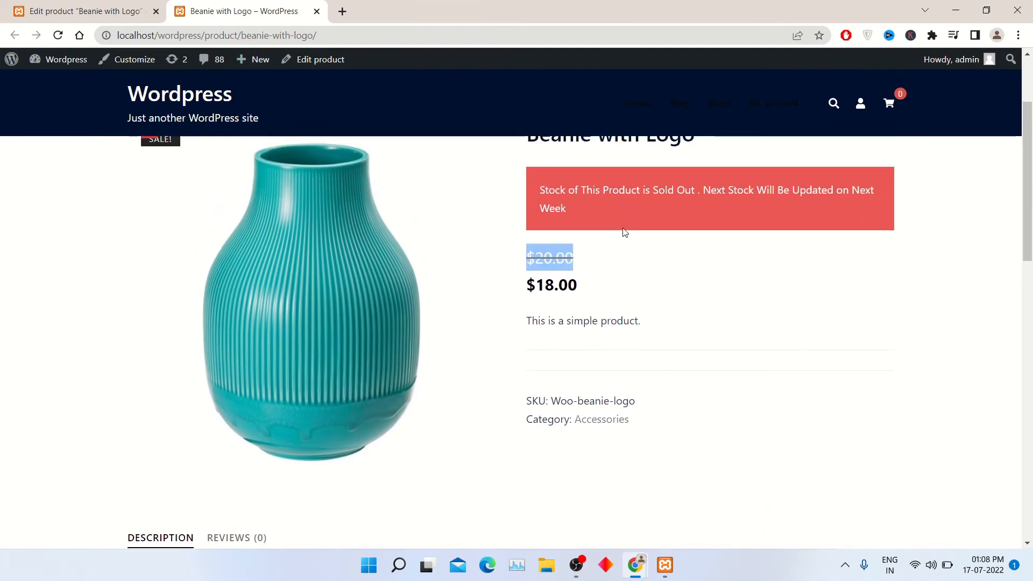
click(622, 228)
Step: Return to the admin page and open the settings of Out of Stock Message for WooCommerce from the installed plugins
click(75, 12)
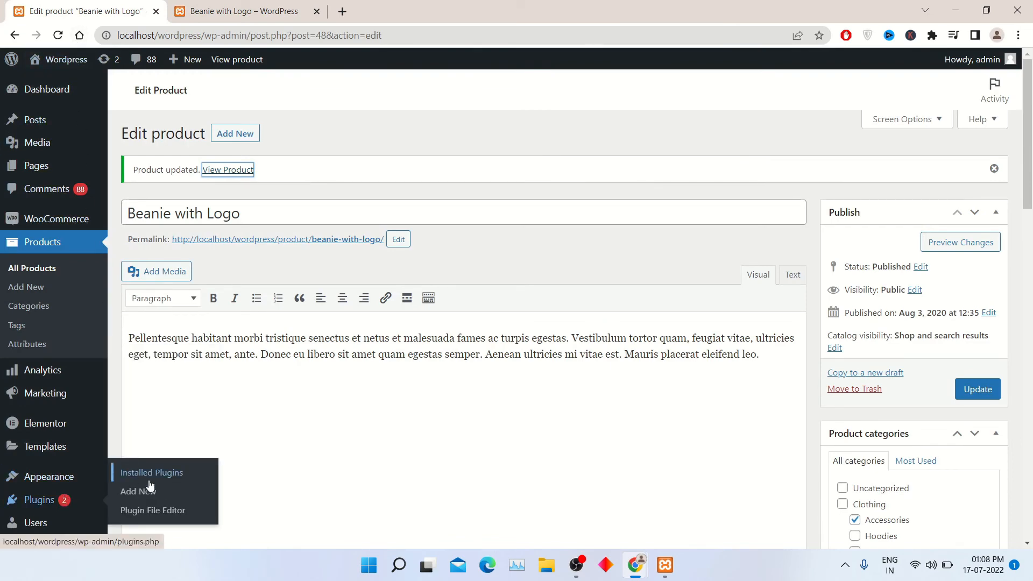
click(152, 480)
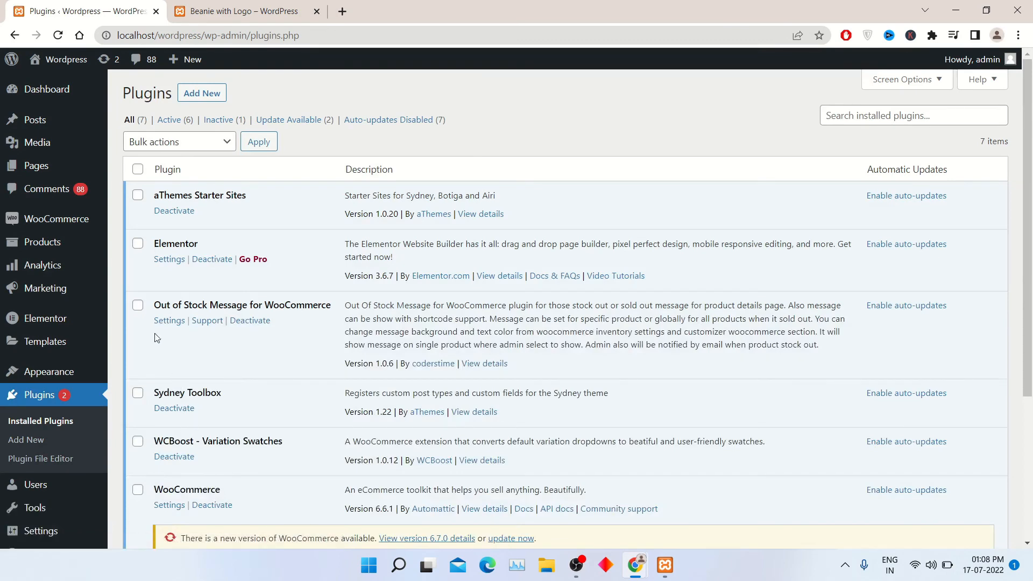
click(170, 321)
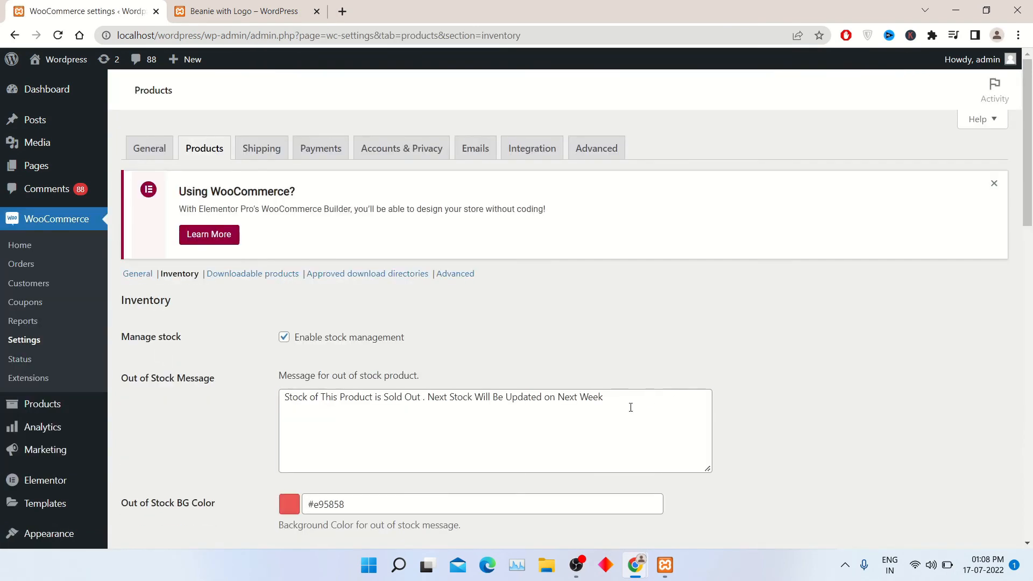
Step: Reword the global out of stock message to "Stock of This Product is Sold Out . Next Stock Will Be Available Soon" and save the changes
click(630, 406)
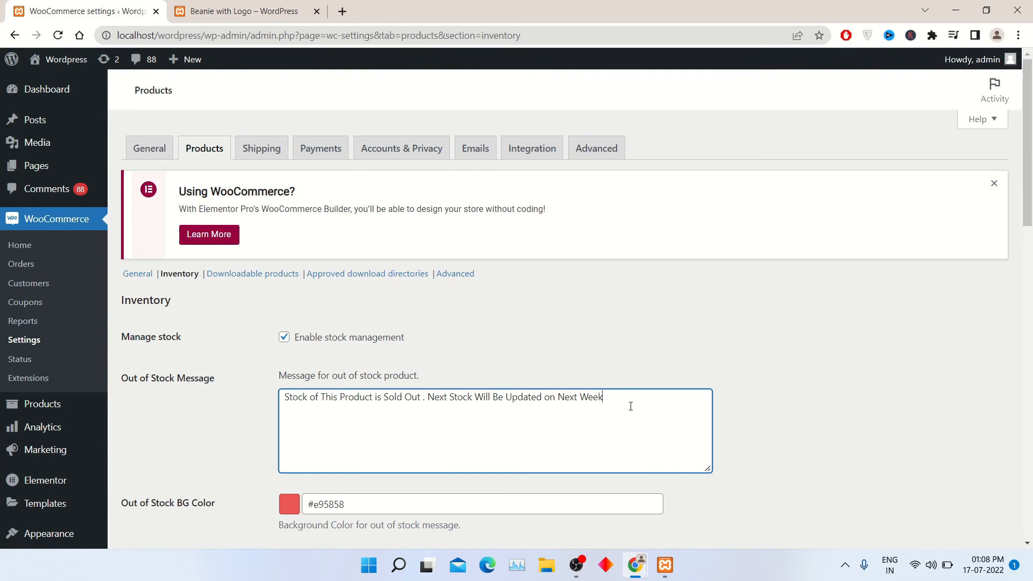
key(BackSpace)
key(BackSpace)
key(BackSpace)
key(BackSpace)
key(BackSpace)
key(BackSpace)
key(BackSpace)
key(BackSpace)
key(BackSpace)
key(BackSpace)
key(BackSpace)
key(BackSpace)
key(BackSpace)
key(BackSpace)
key(BackSpace)
key(BackSpace)
key(BackSpace)
key(BackSpace)
key(BackSpace)
text(Availale So)
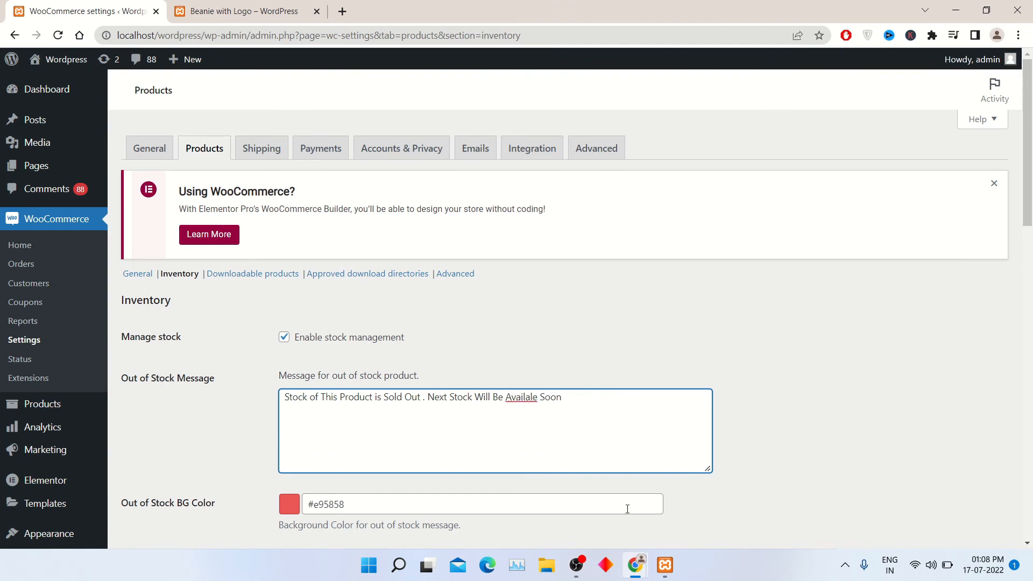
right_click(519, 402)
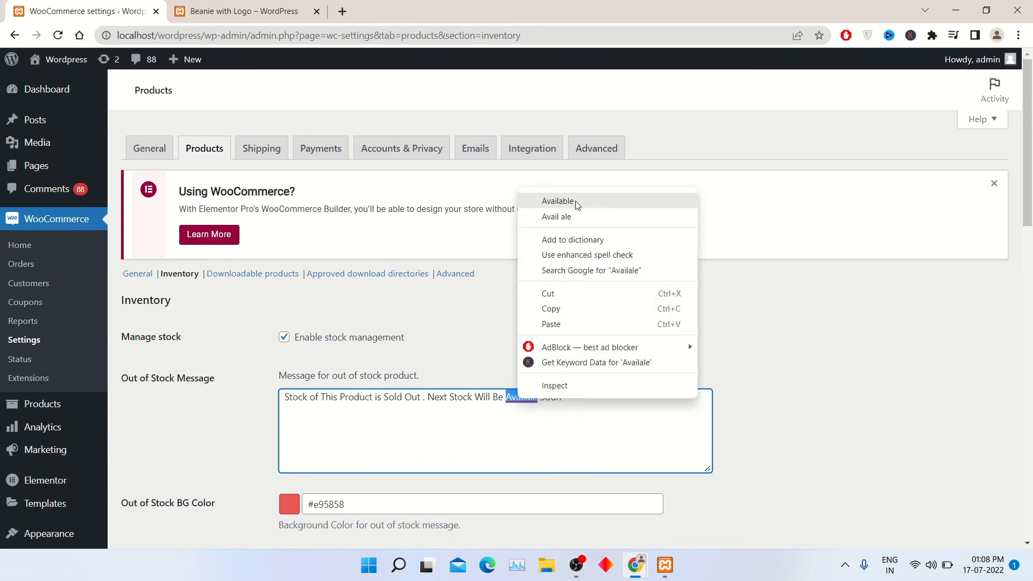
click(556, 200)
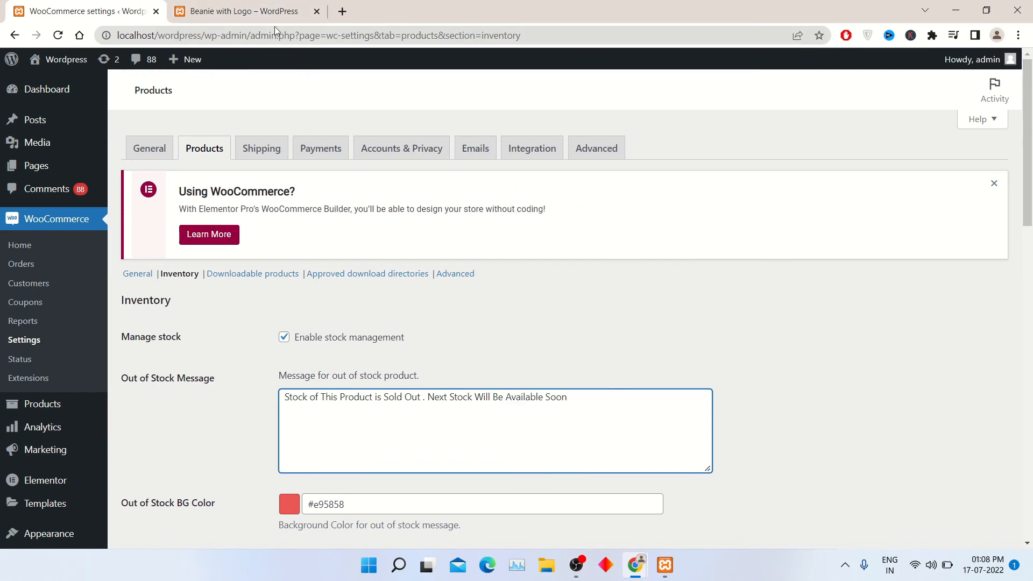
scroll(734, 309, down, 20)
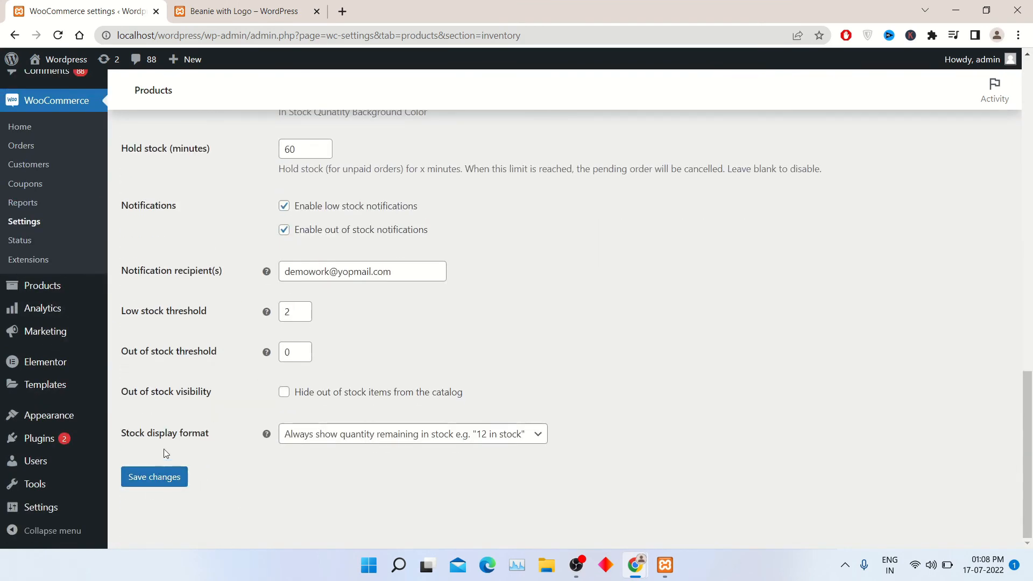
click(156, 477)
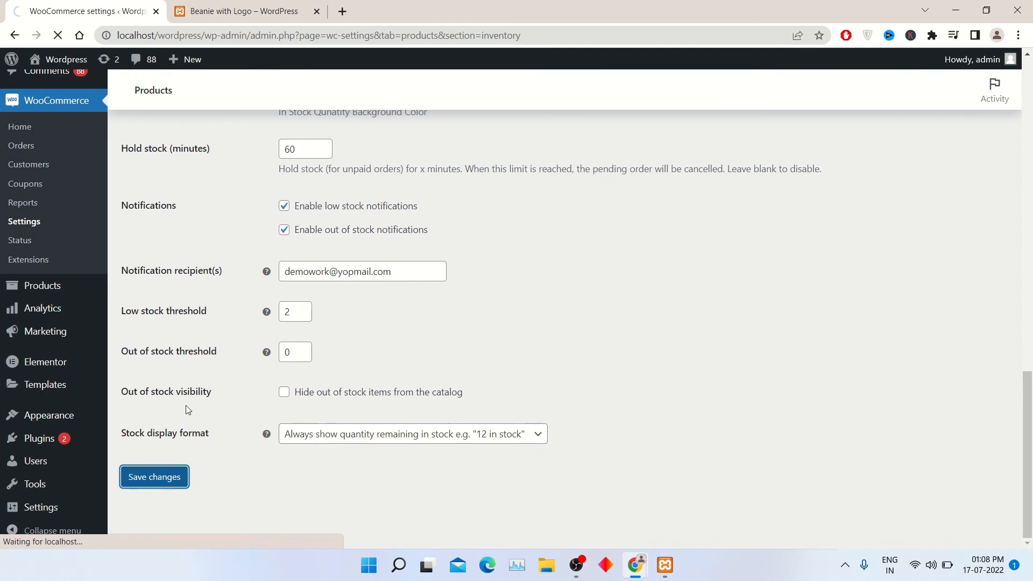
Step: Reload the Beanie with Logo store page and check the wording of its out of stock message
click(233, 11)
click(246, 33)
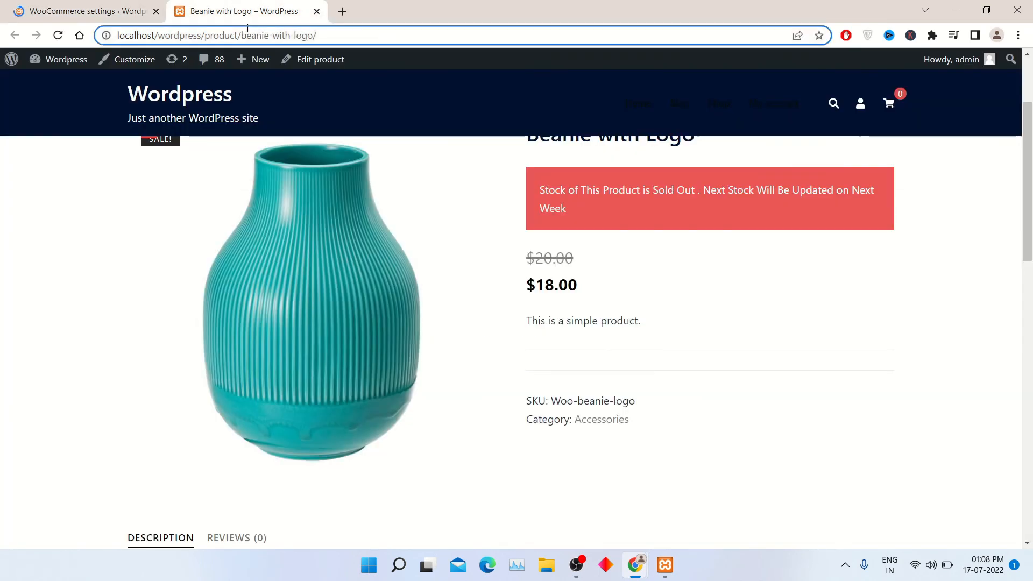
key(Return)
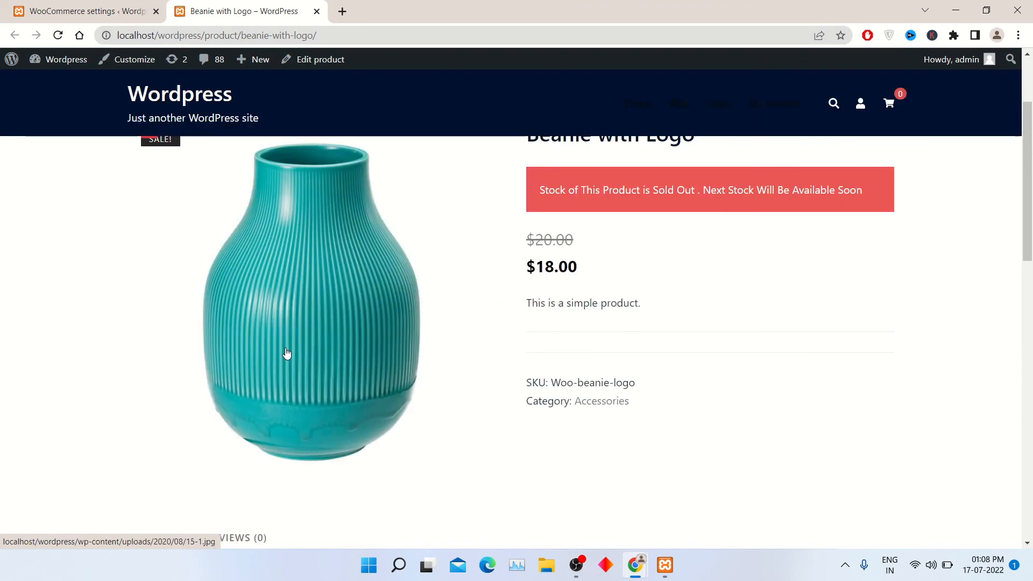
drag(863, 190, 535, 190)
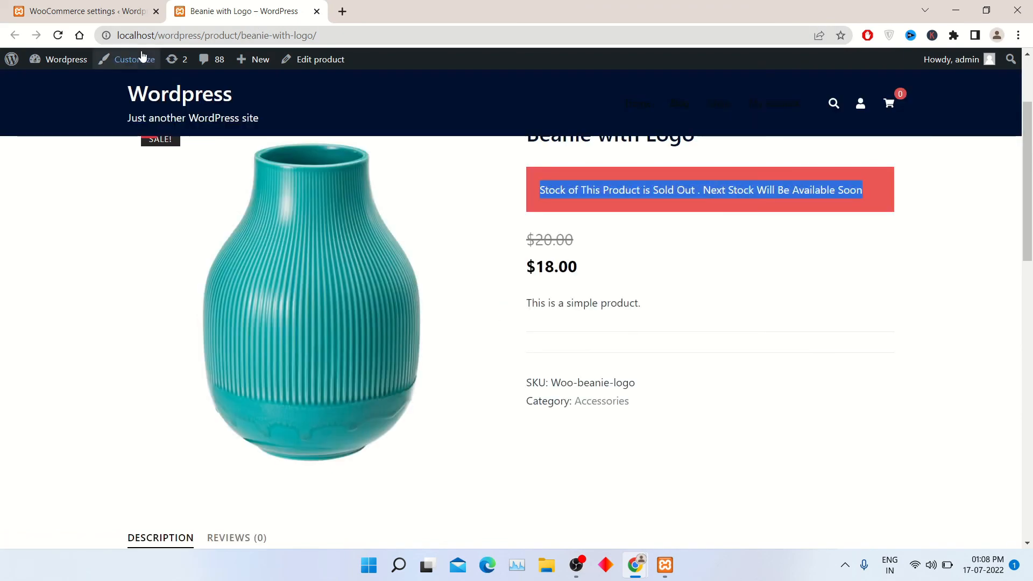
Step: Set the out of stock message's background color to dark maroon #270606 in the inventory settings and save the changes
click(84, 11)
scroll(271, 344, down, 4)
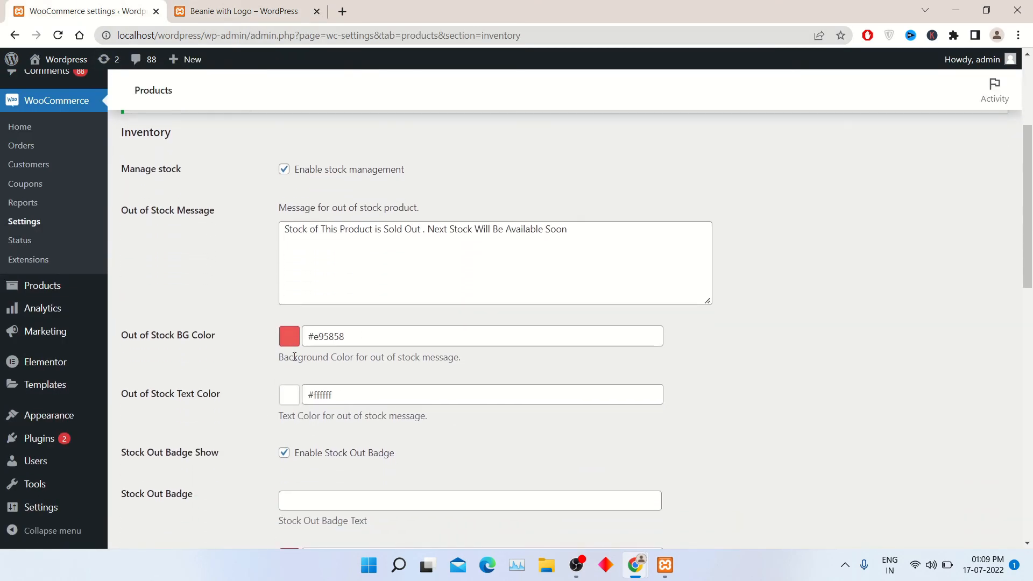
click(289, 340)
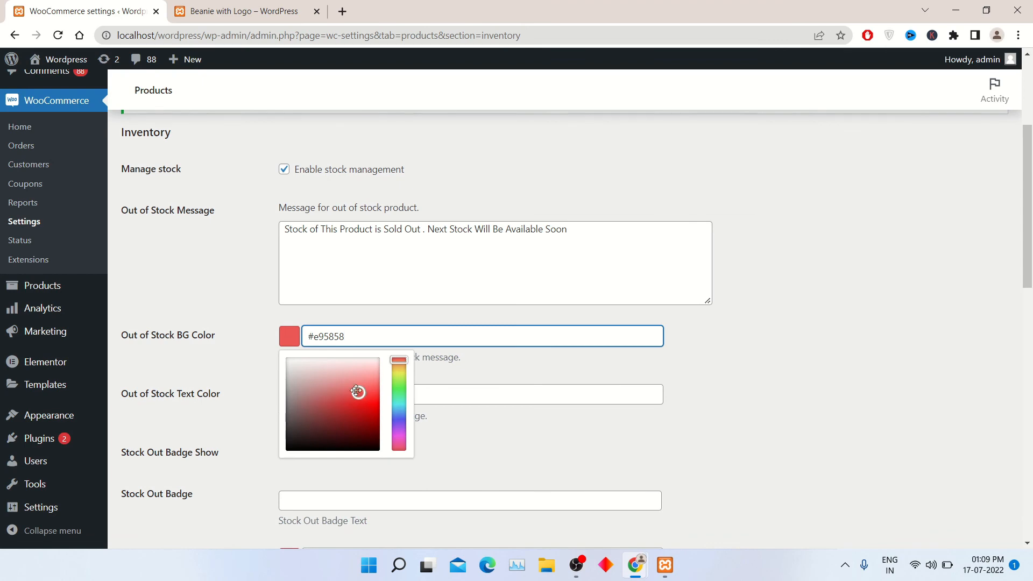
drag(357, 392, 352, 440)
click(668, 373)
scroll(457, 433, down, 12)
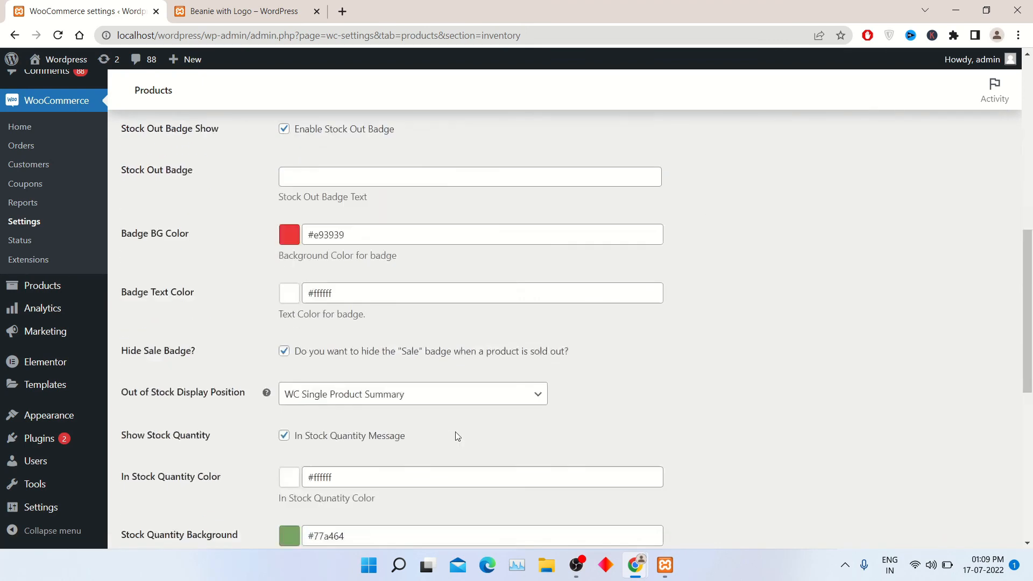
click(152, 477)
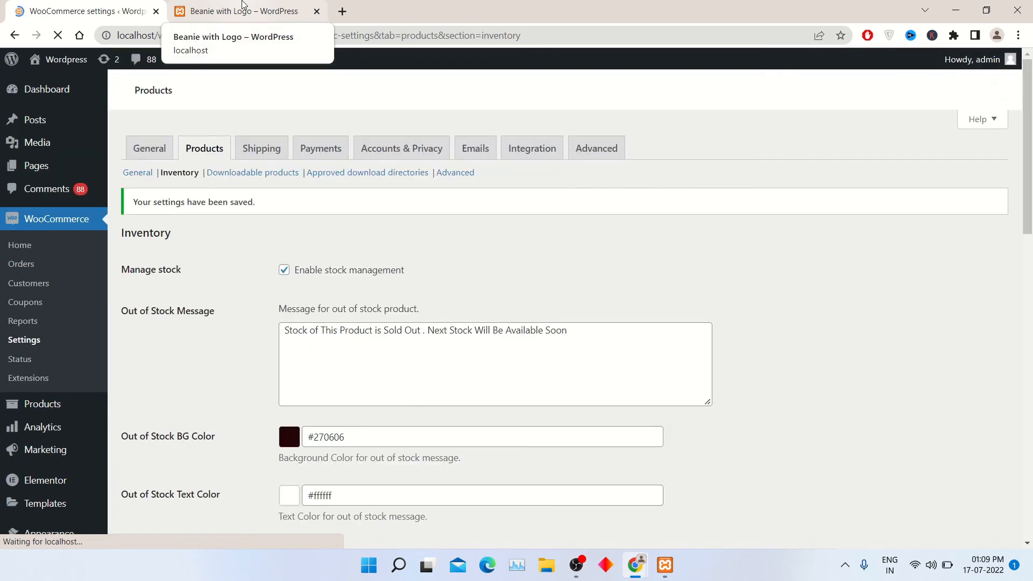
Step: Reload the Beanie with Logo store page and check the background color of its out of stock message
click(245, 10)
click(256, 37)
key(Return)
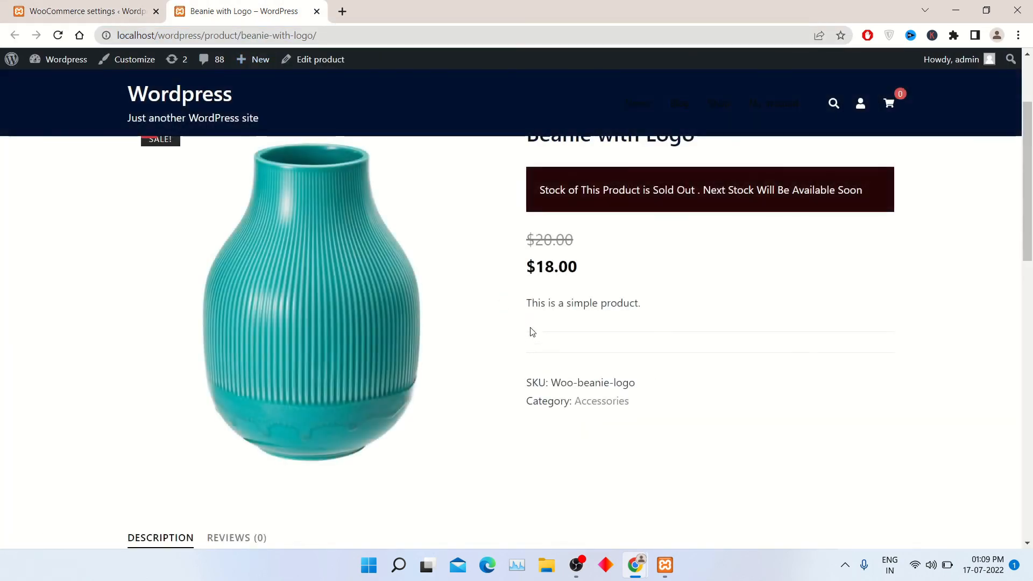
drag(903, 200, 353, 205)
click(806, 222)
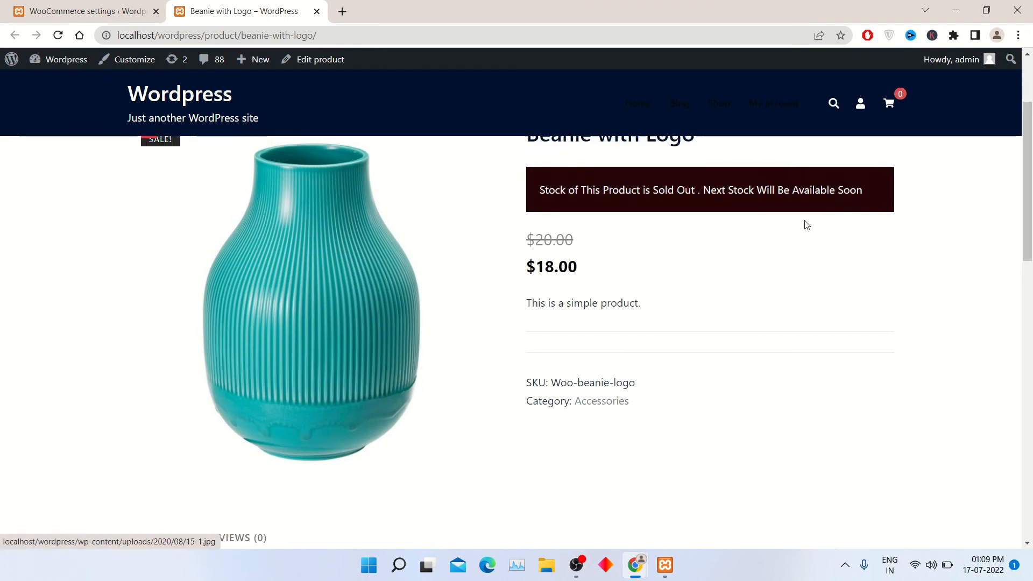